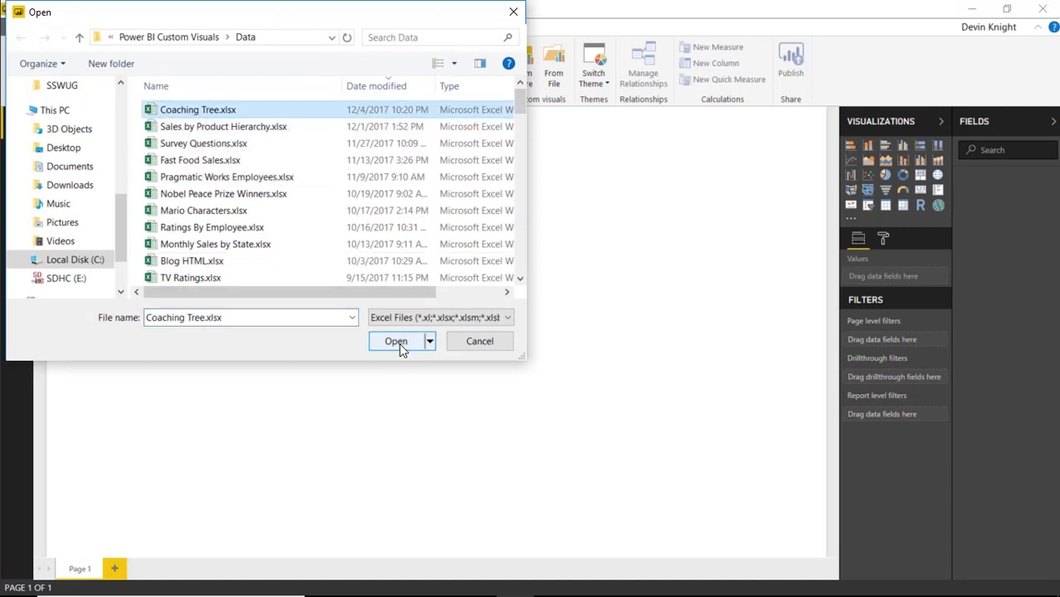
Load the Bill Parcells sheet from Coaching Tree.xlsx into the model and review its rows in the data view.
left_click(402, 347)
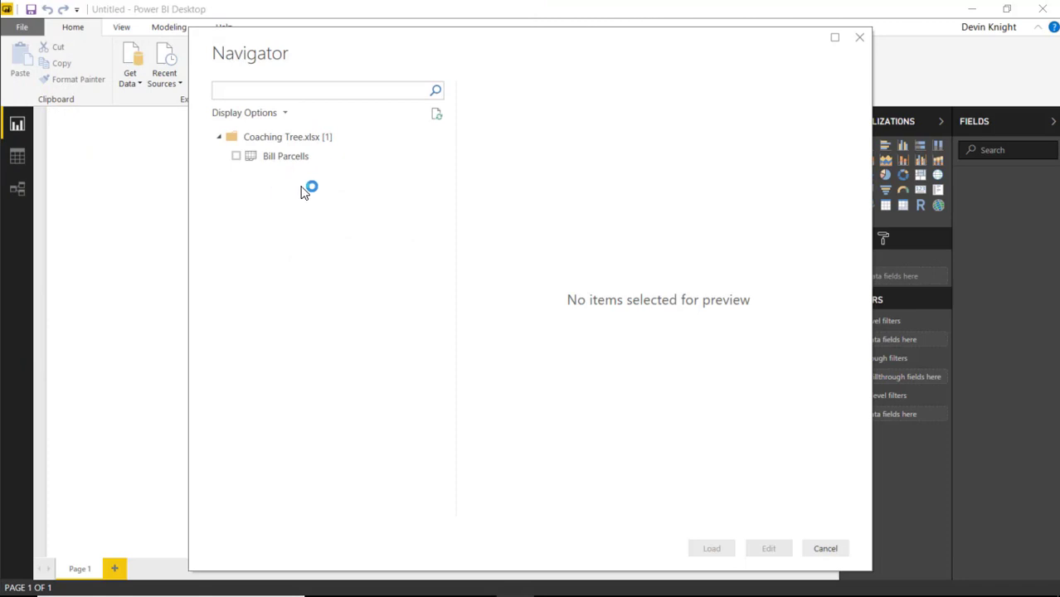
left_click(236, 157)
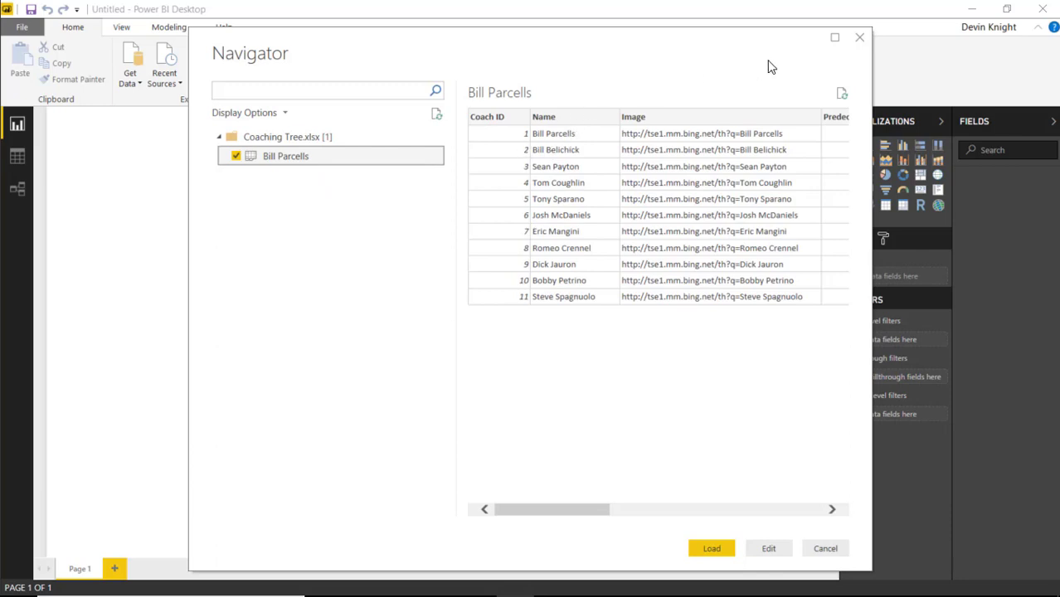
left_click(835, 40)
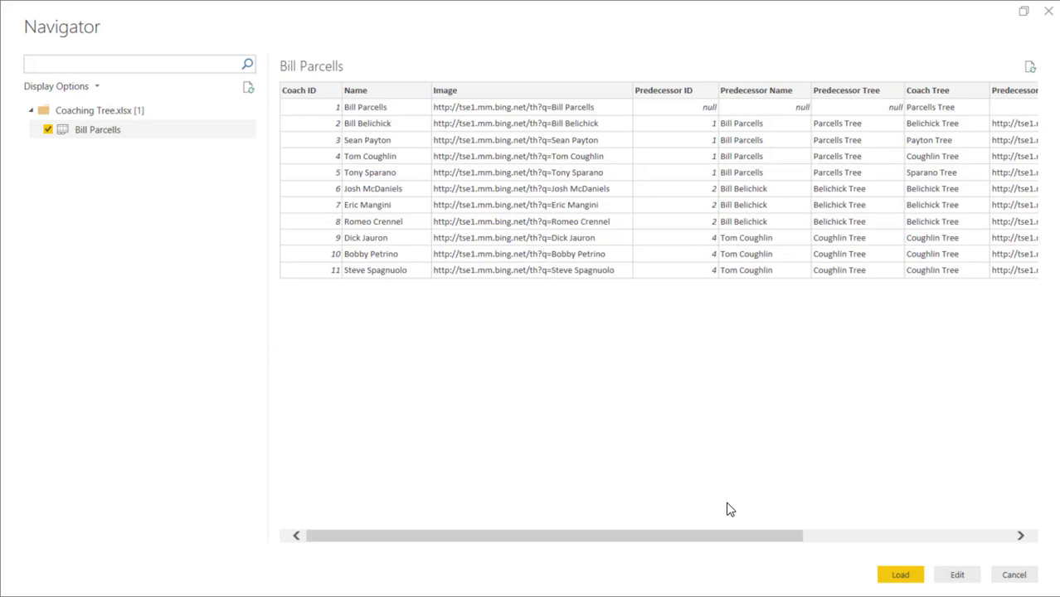
left_click_drag(757, 535, 677, 566)
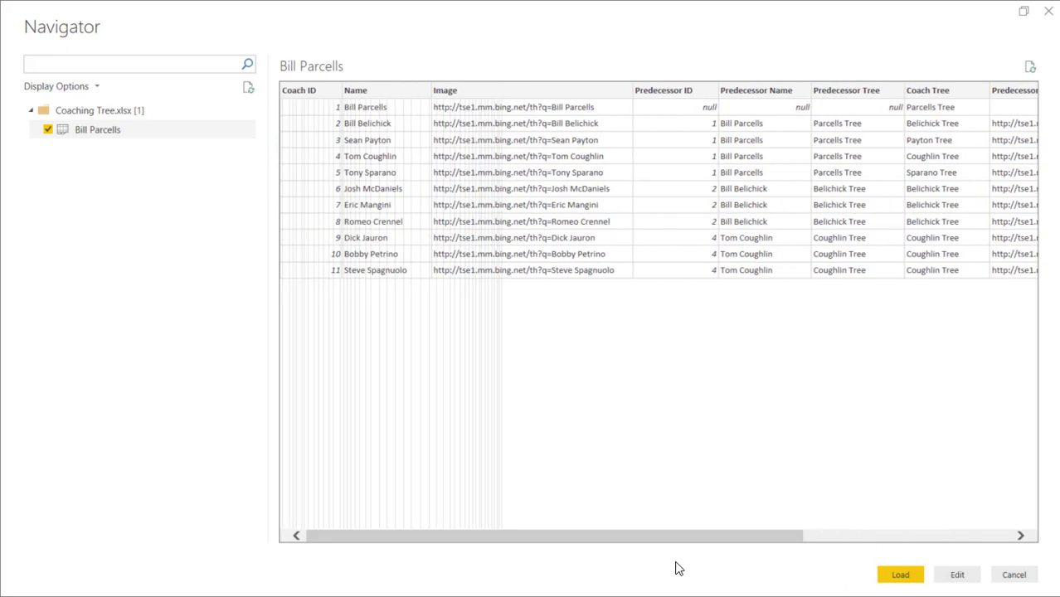
left_click(904, 583)
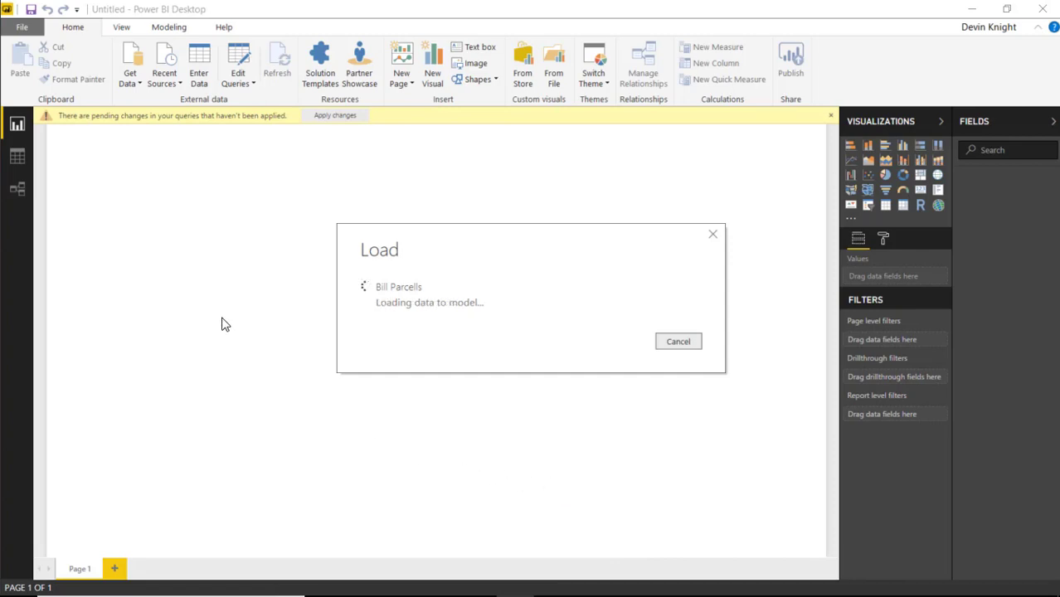
left_click(18, 158)
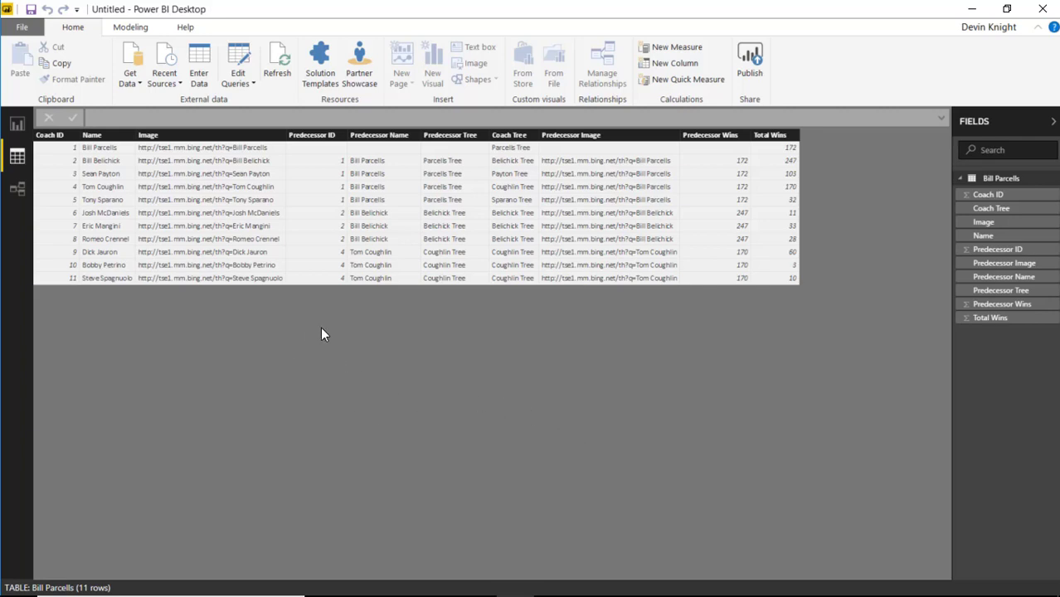
left_click(16, 125)
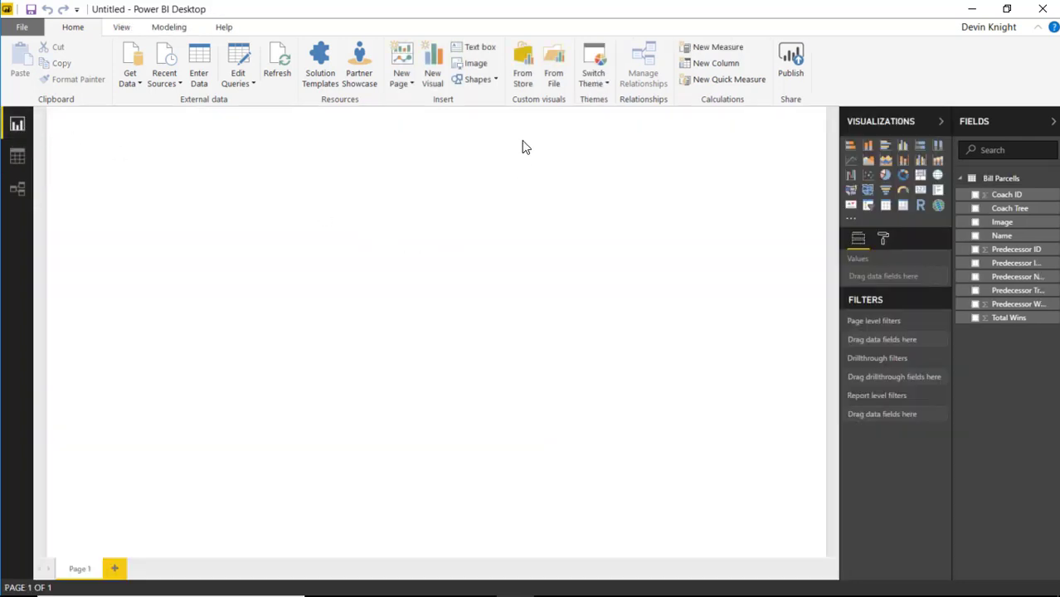
Import the Social Network Graph custom visual from the store and place it enlarged on the report page.
left_click(527, 75)
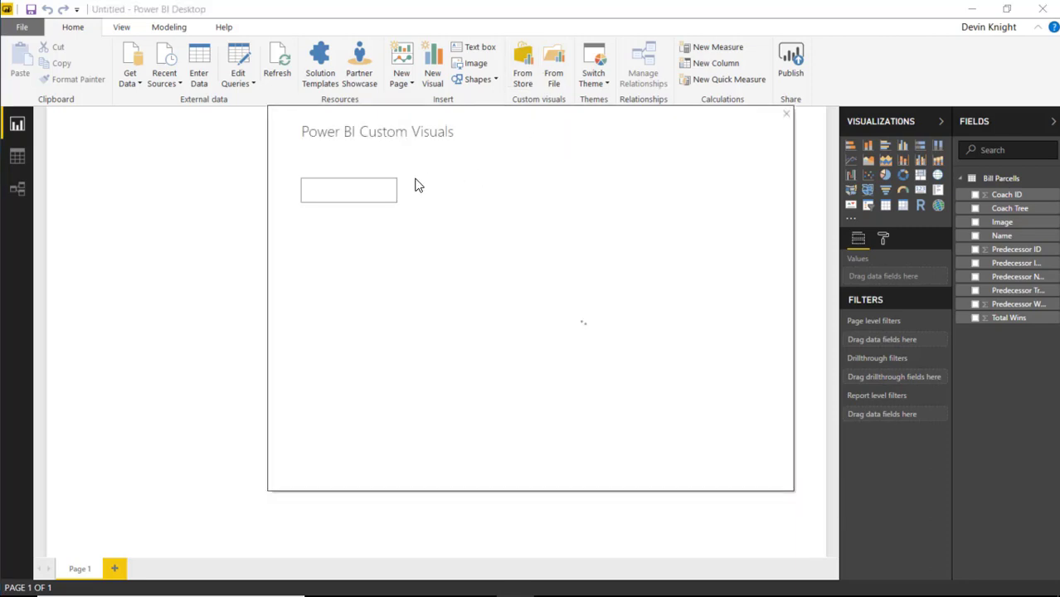
left_click(364, 190)
type("social")
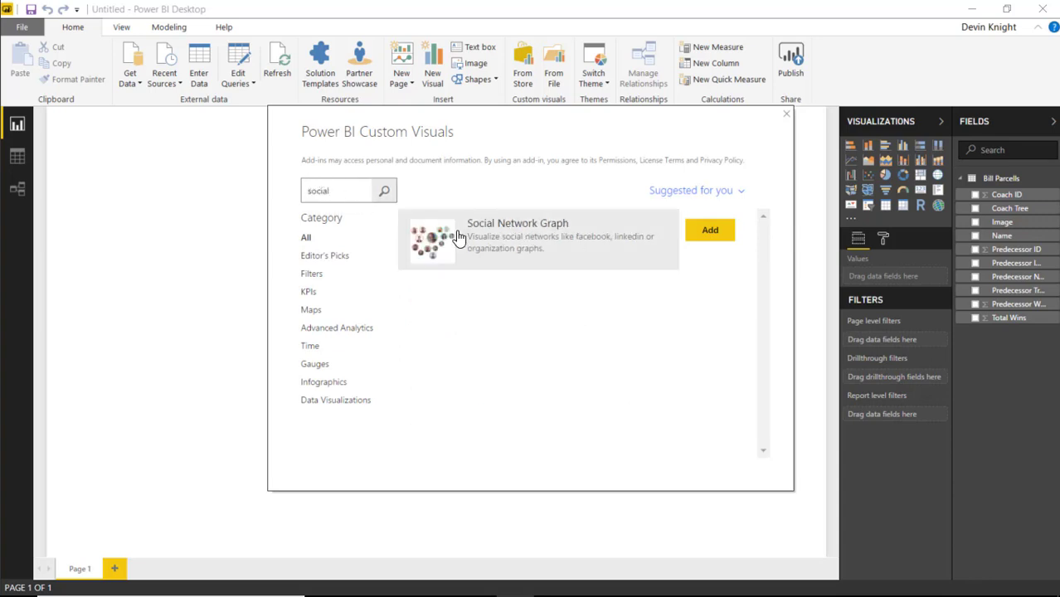
left_click(710, 232)
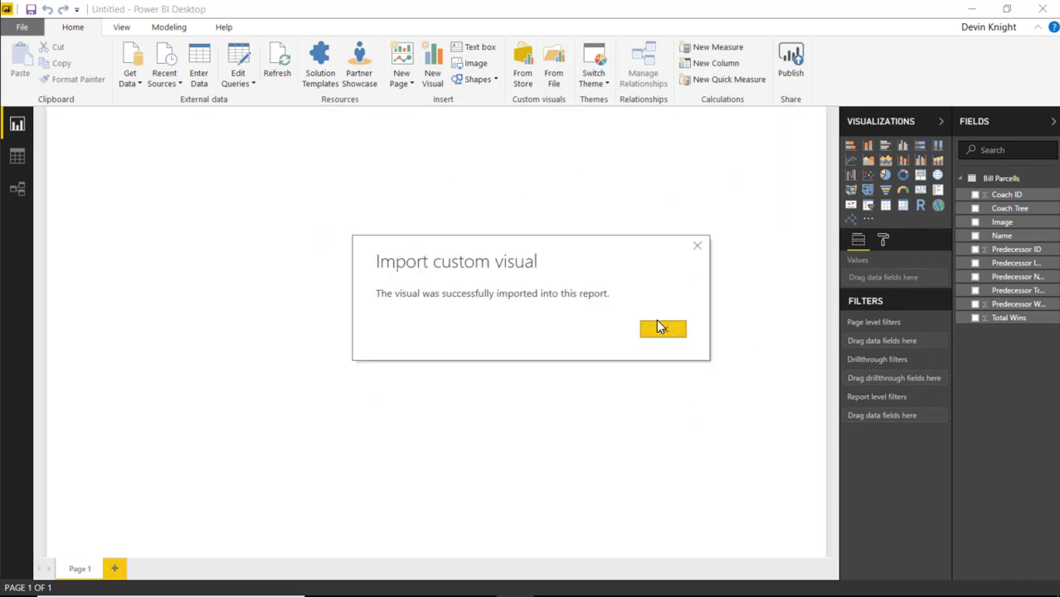
key("Return")
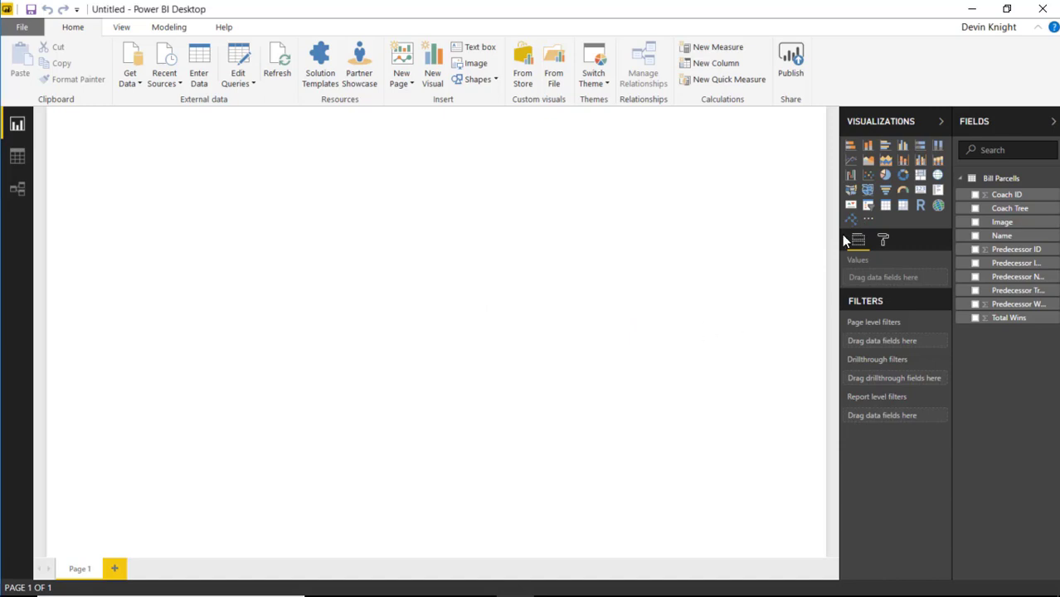
left_click(851, 219)
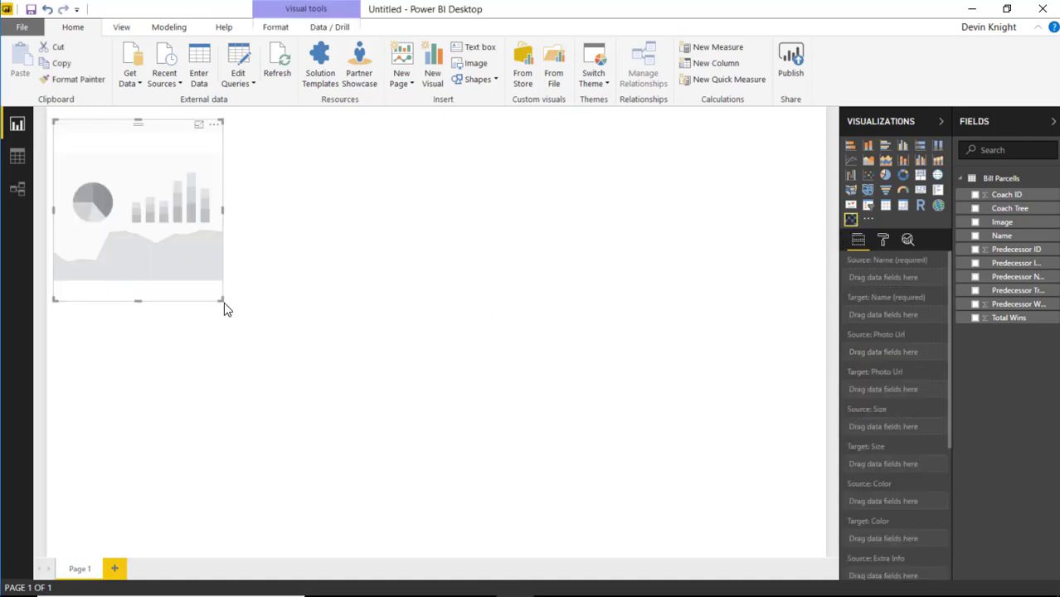
left_click_drag(224, 304, 536, 554)
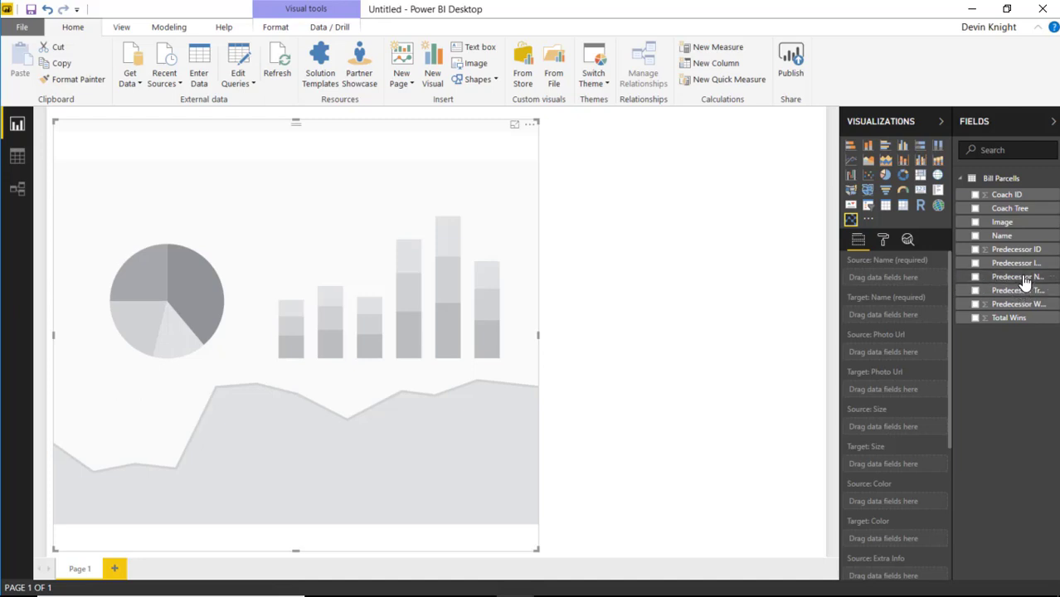
Assign Predecessor Name and Name as the graph's source and target names, with Predecessor Image and Image as the matching photo URLs.
left_click_drag(1026, 283, 920, 282)
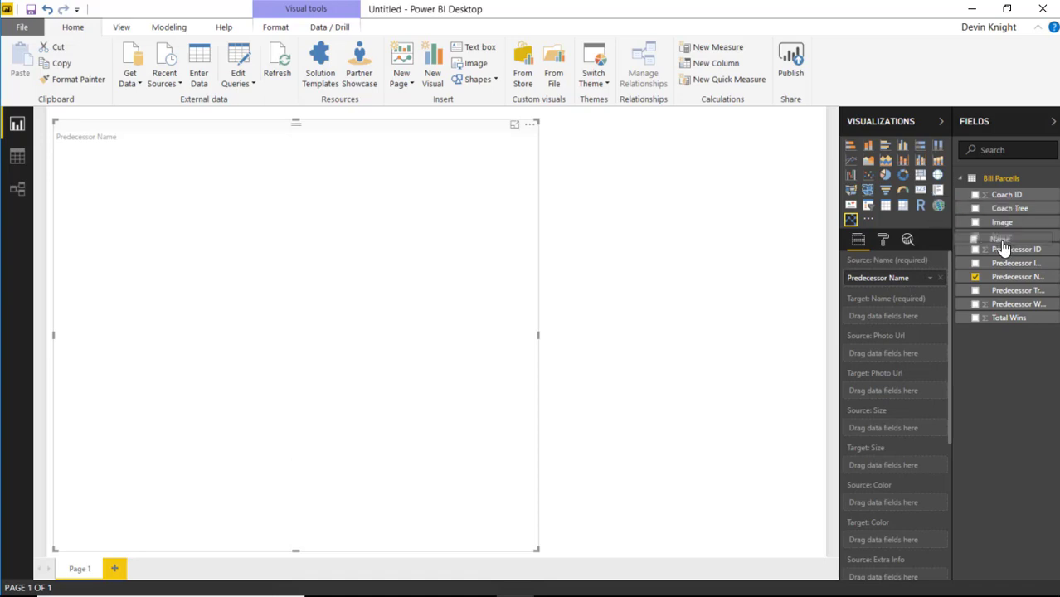
left_click_drag(1004, 249, 900, 319)
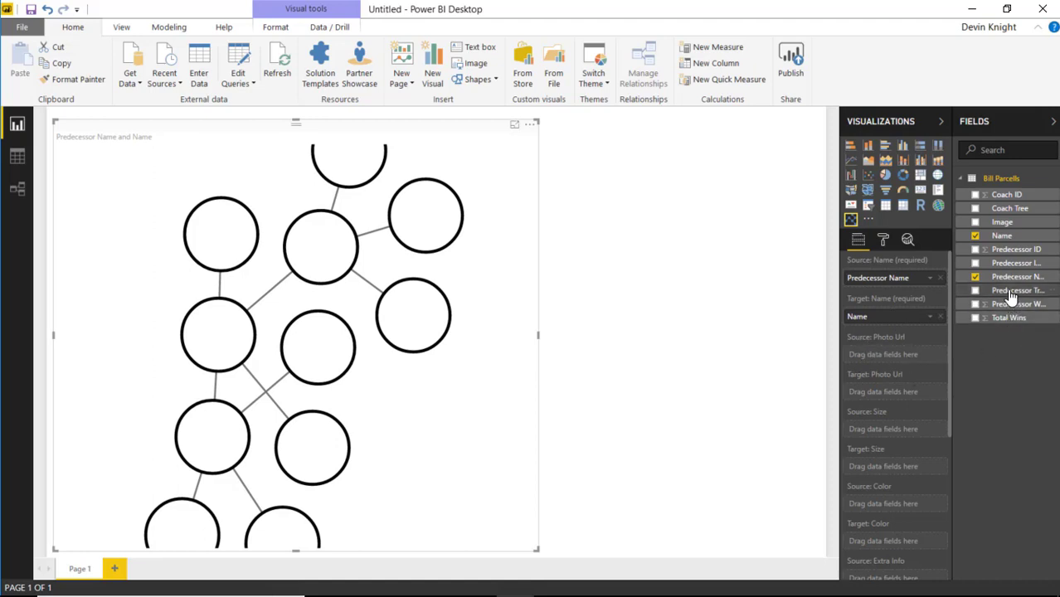
left_click_drag(1010, 267, 912, 365)
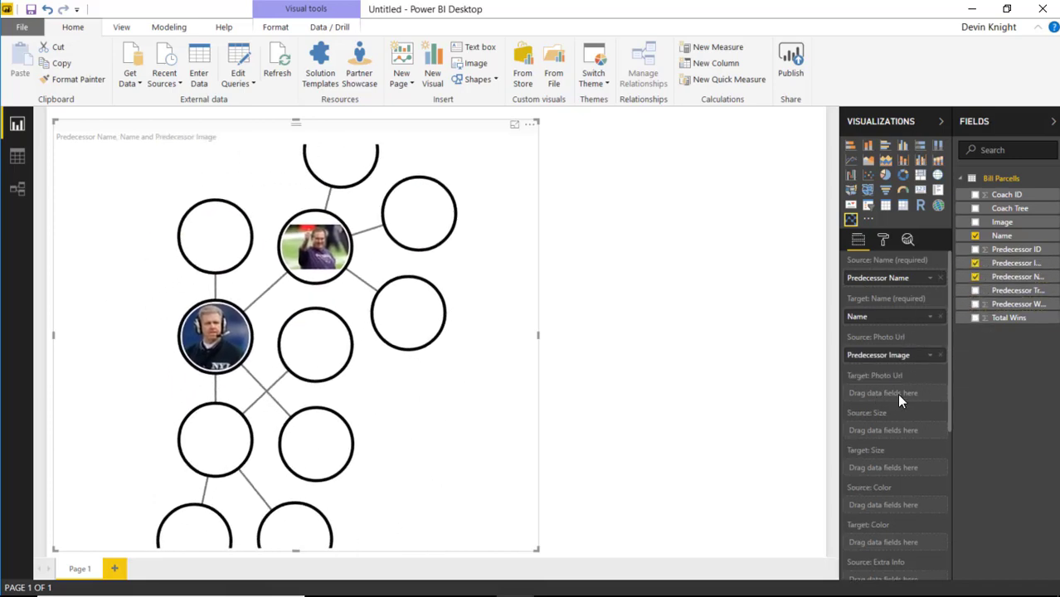
left_click_drag(1002, 223, 903, 404)
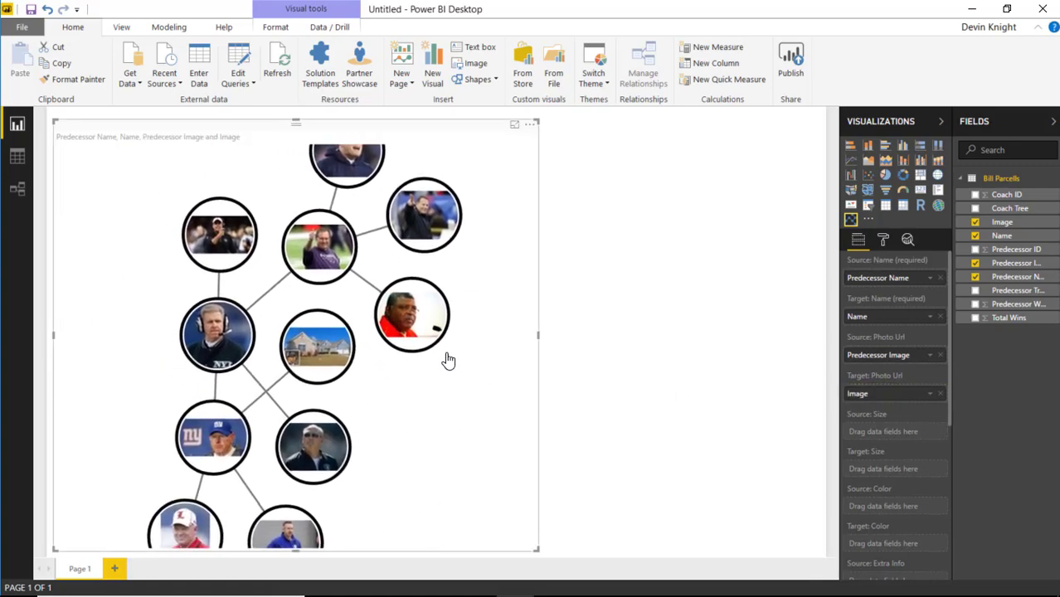
Set the source and target sizes to Predecessor Wins and Total Wins, and the source and target colors to Predecessor Tree and Coach Tree.
scroll(934, 478, "down", 5)
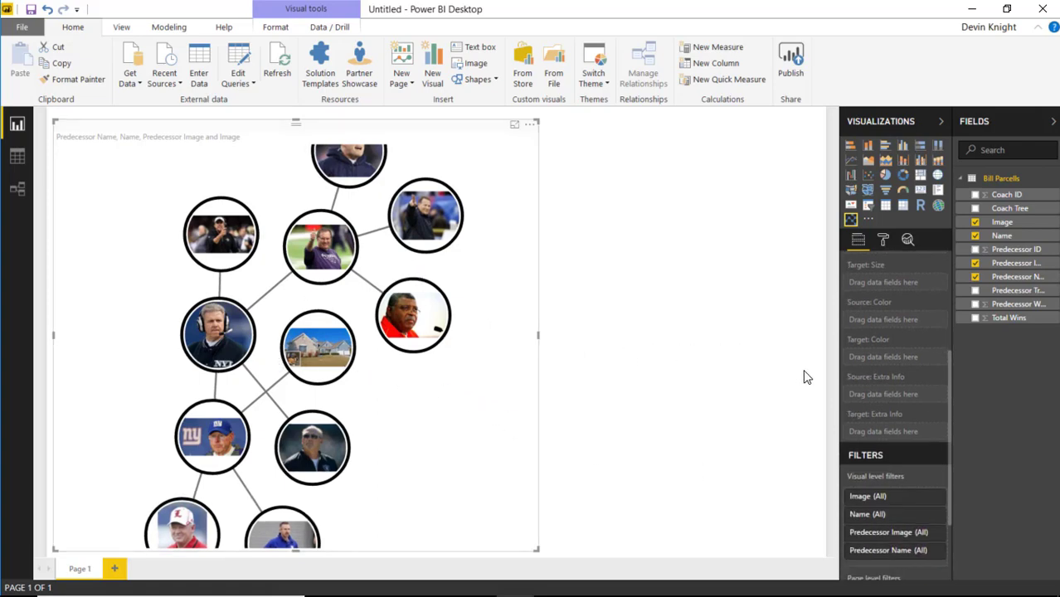
scroll(859, 357, "up", 2)
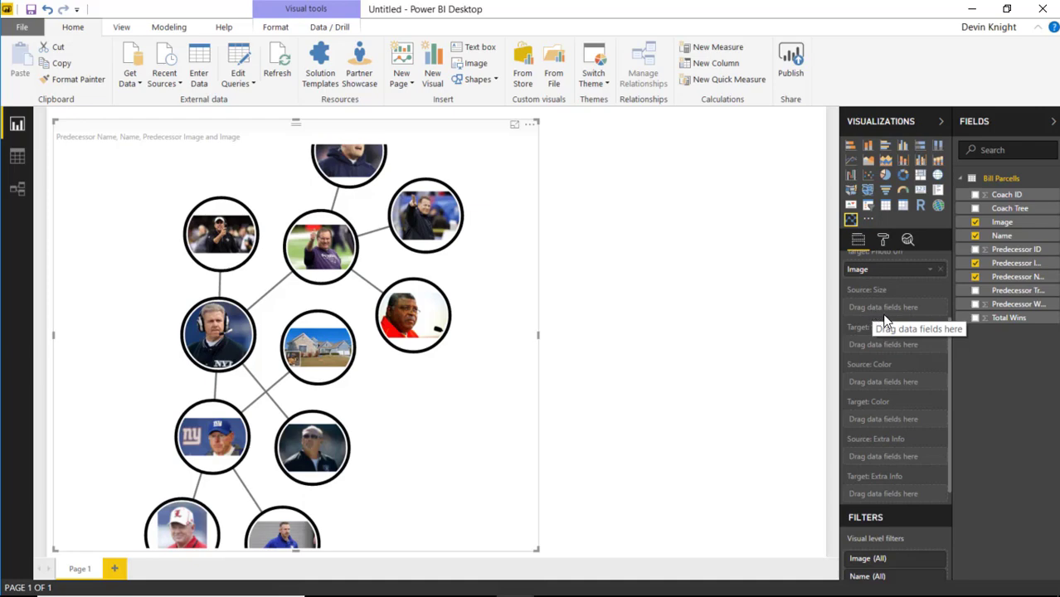
left_click_drag(1017, 304, 906, 312)
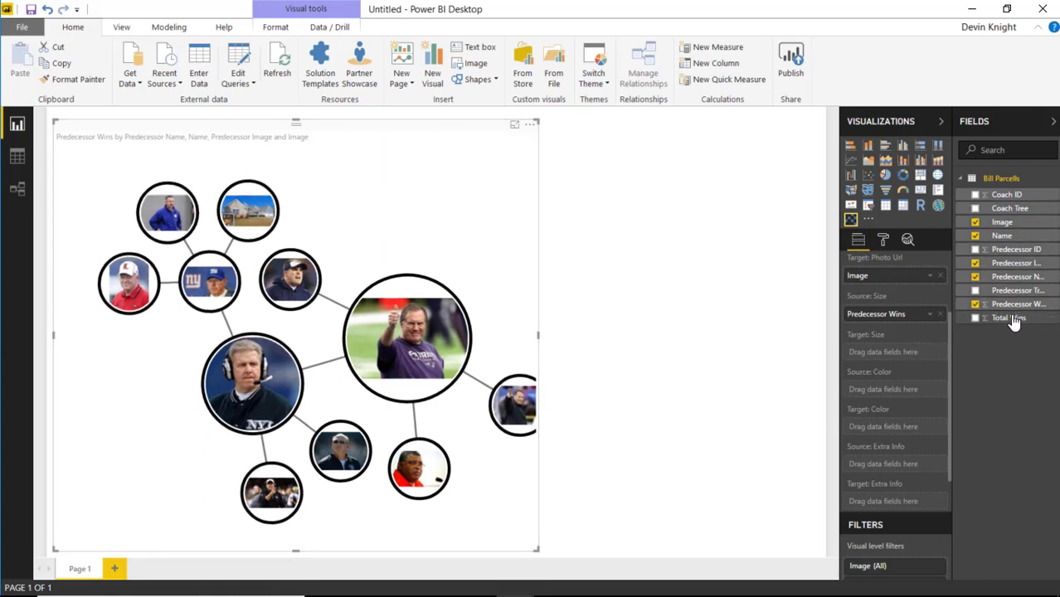
left_click_drag(1013, 317, 990, 330)
left_click_drag(912, 355, 911, 355)
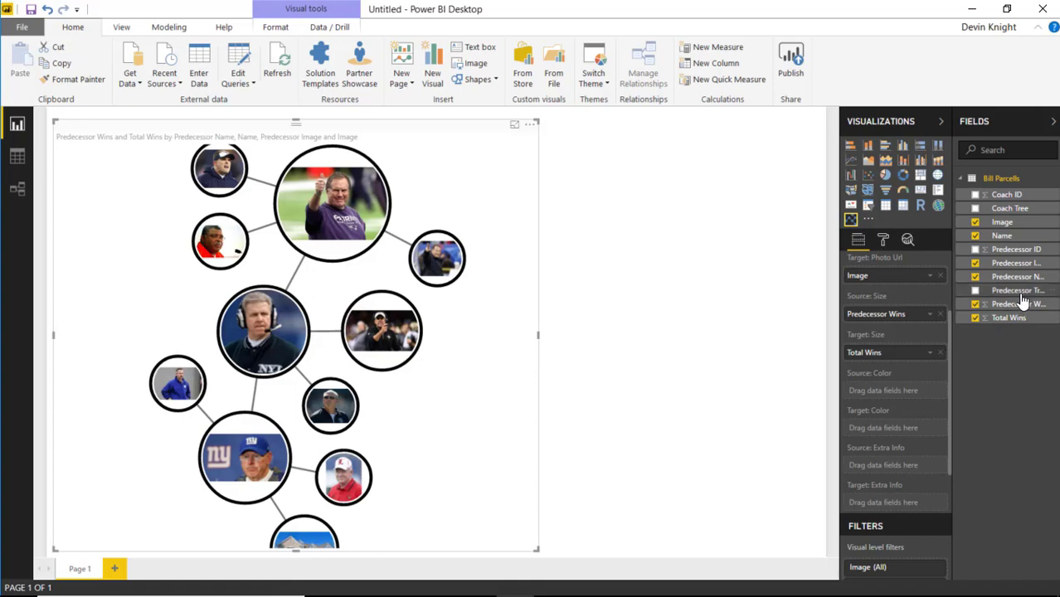
left_click_drag(1021, 292, 898, 392)
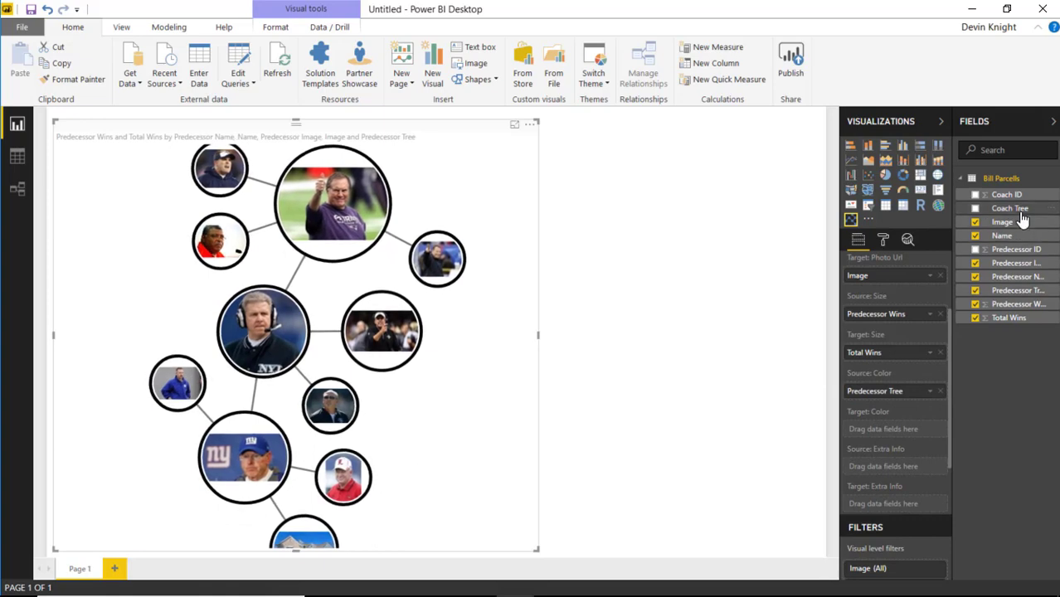
left_click_drag(1023, 218, 904, 430)
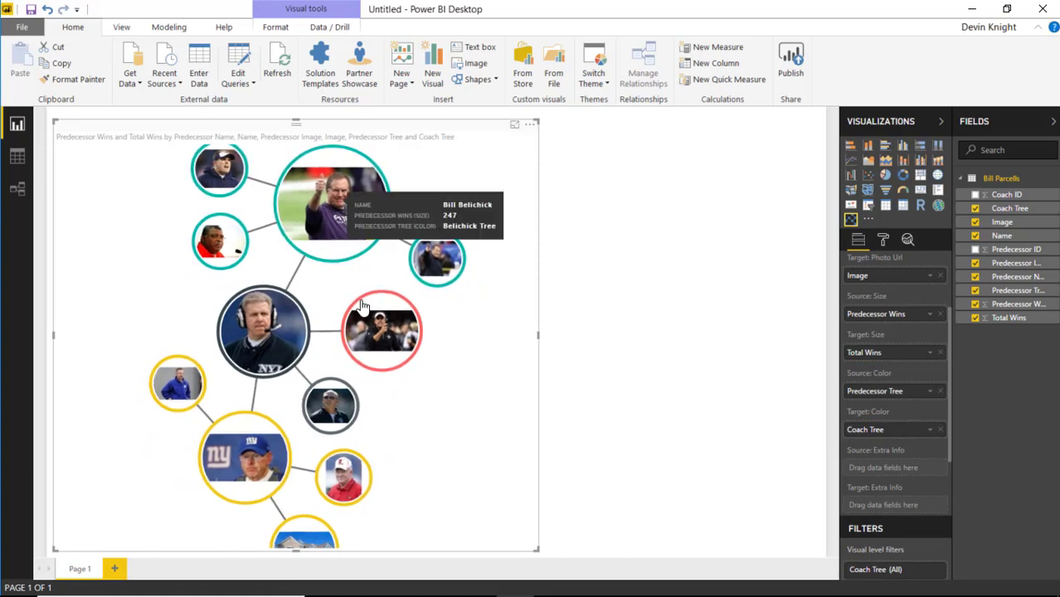
Examine the name, wins and tree details of several coach nodes in the network graph.
mouse_move(318, 217)
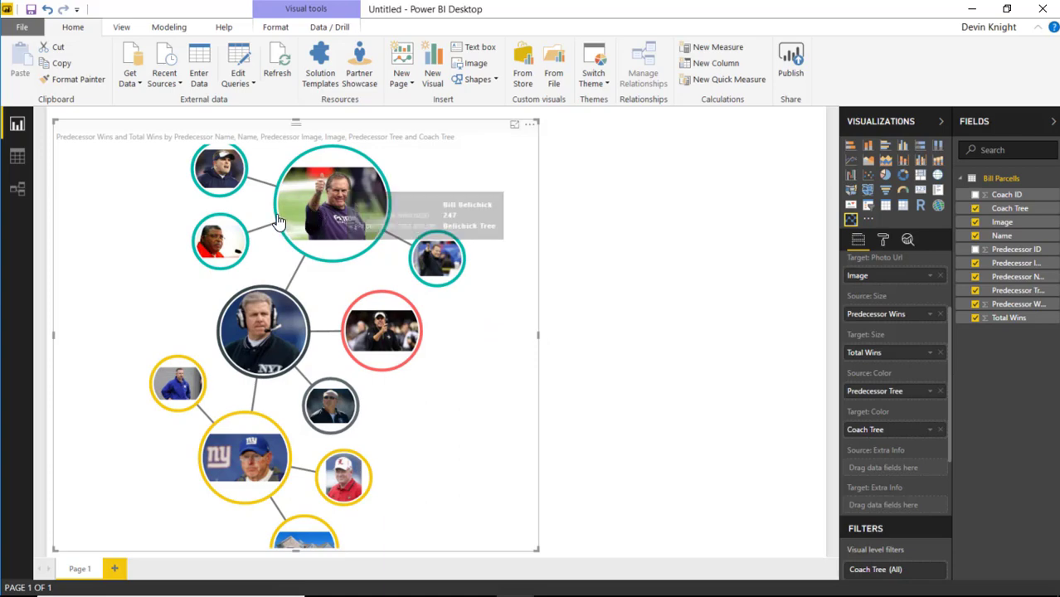
mouse_move(392, 341)
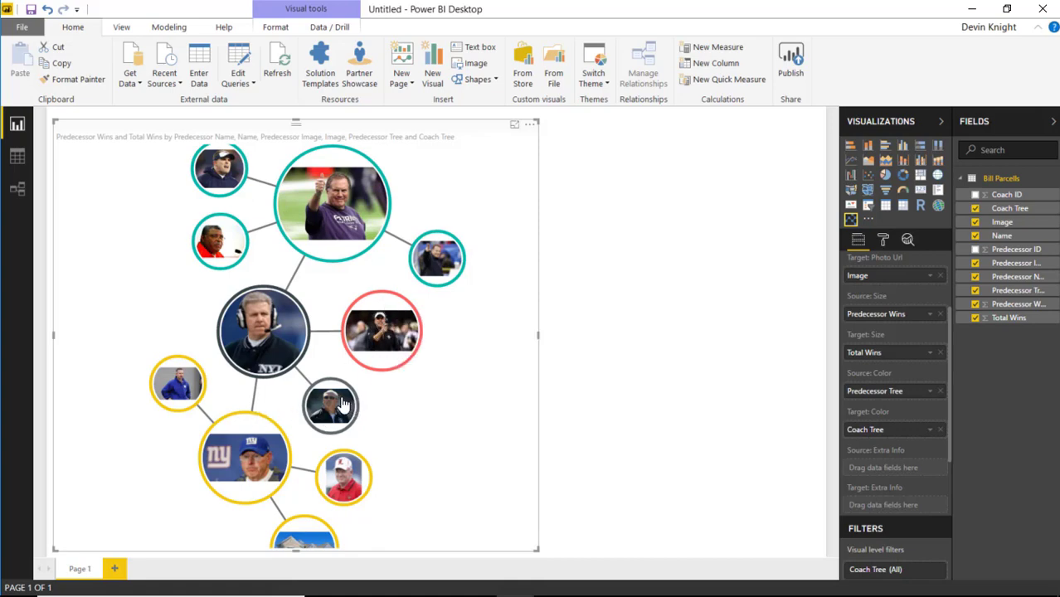
mouse_move(342, 405)
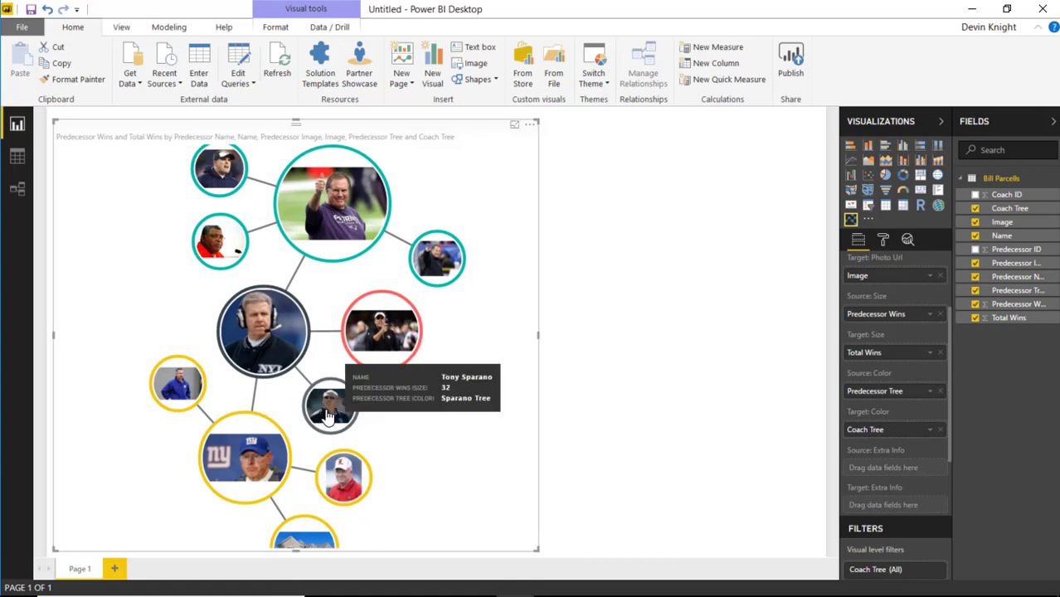
mouse_move(255, 465)
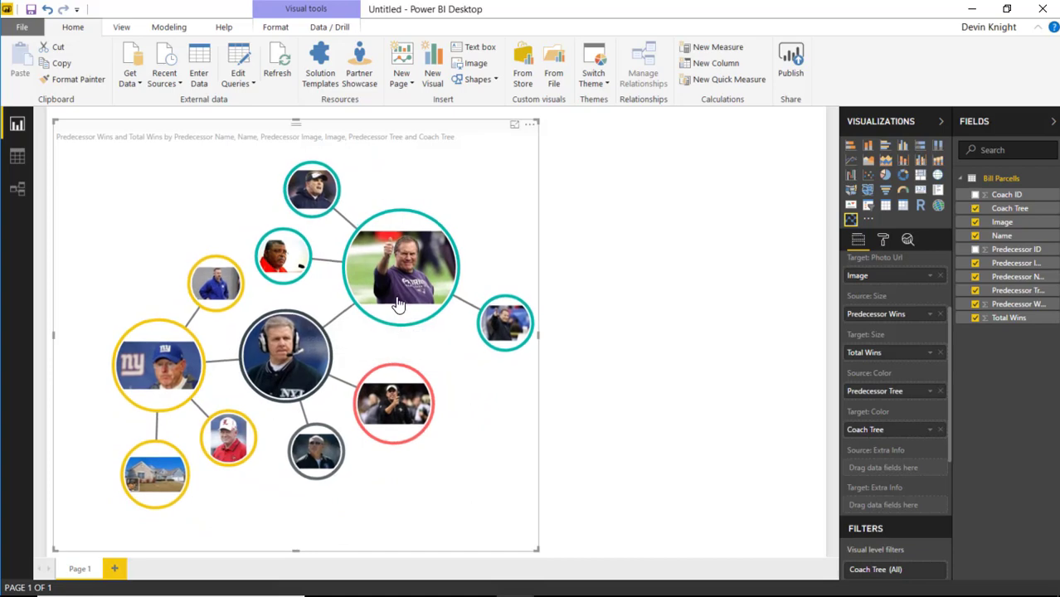
mouse_move(400, 307)
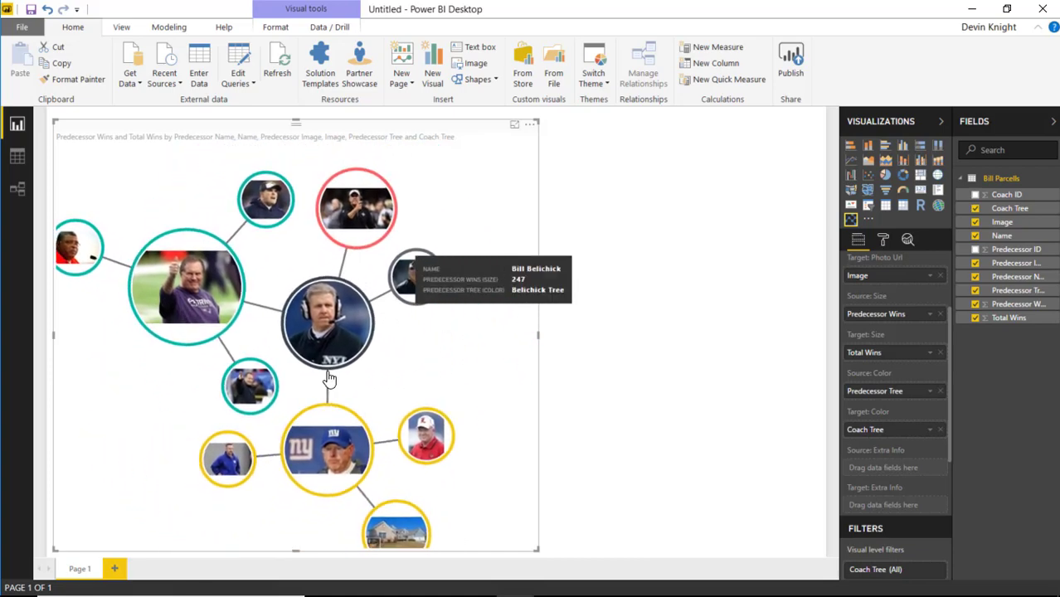
mouse_move(373, 423)
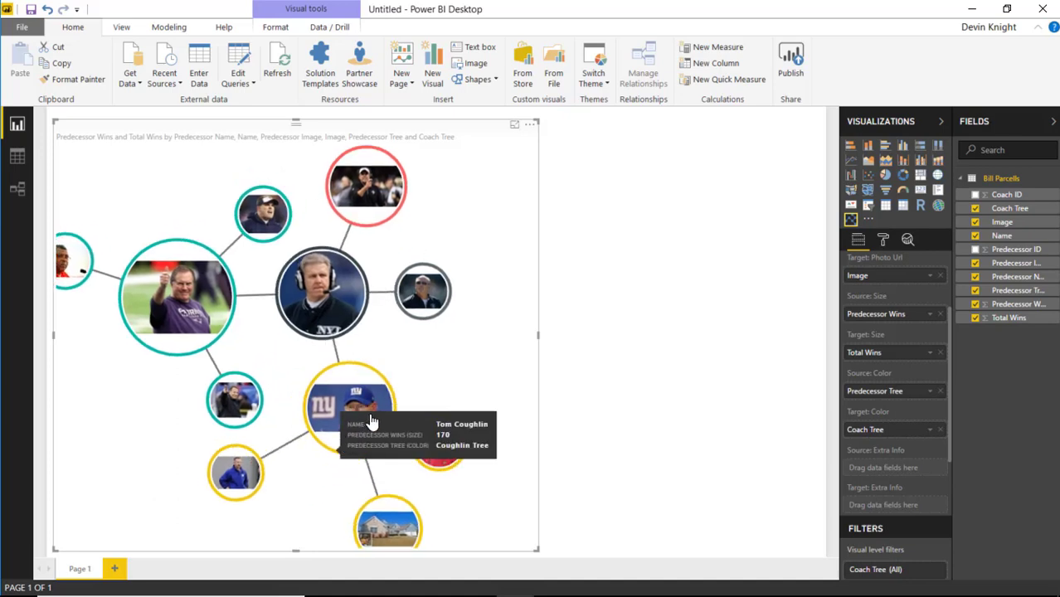
Make the social network graph visual slightly narrower on the report page.
left_click(535, 561)
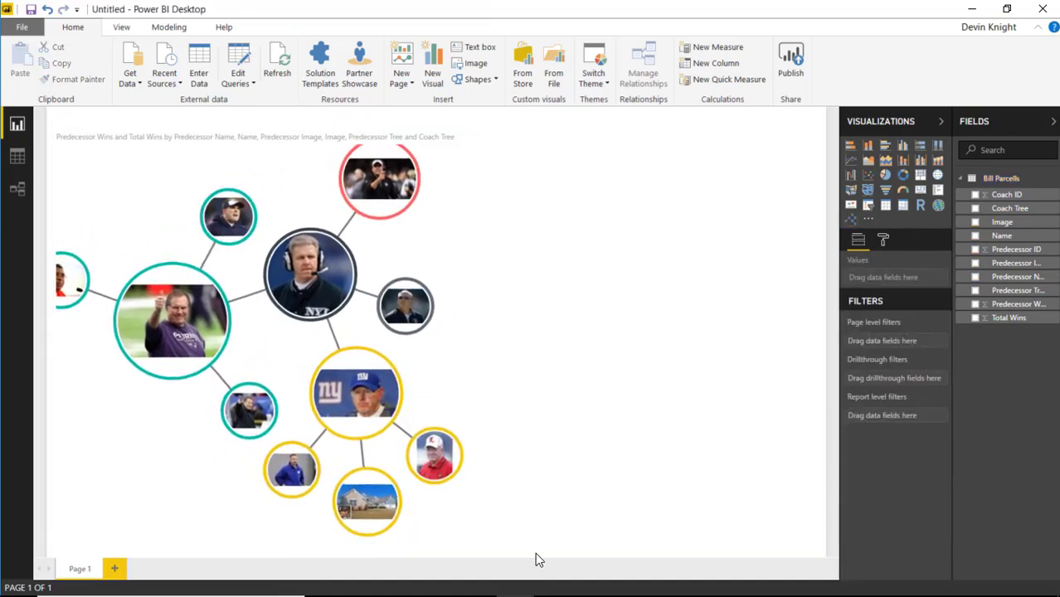
left_click(533, 545)
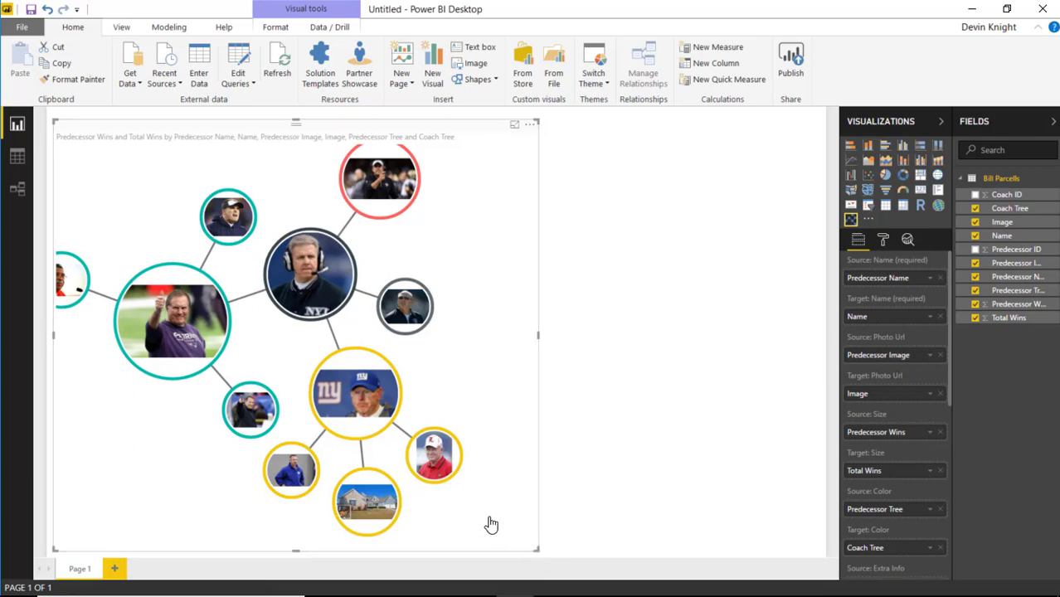
left_click_drag(535, 550, 510, 556)
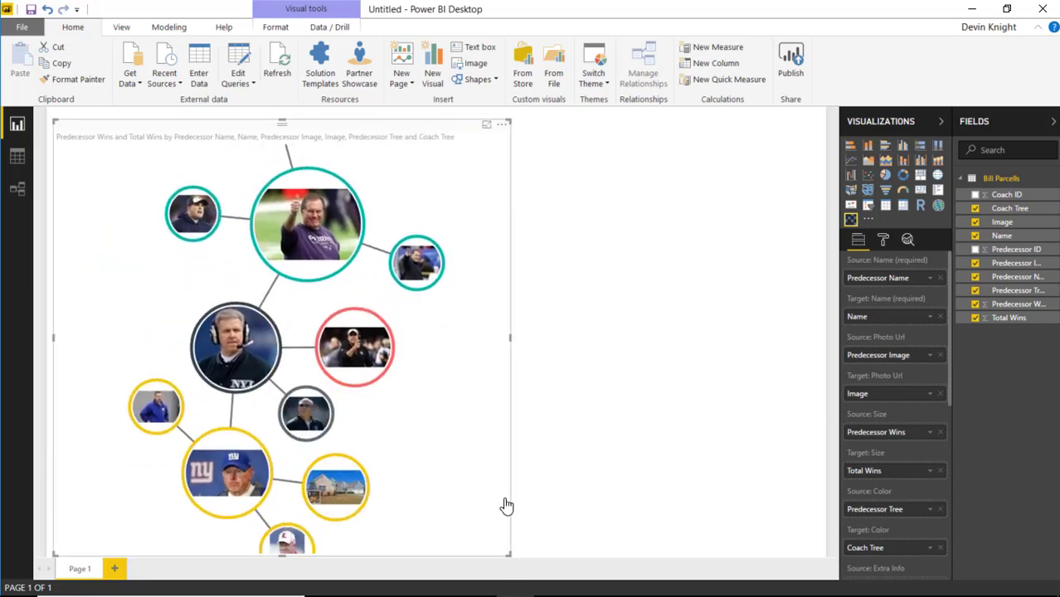
Reposition the large teal-outlined node and the red-outlined node within the network graph, and deselect the visual.
left_click_drag(301, 260, 390, 382)
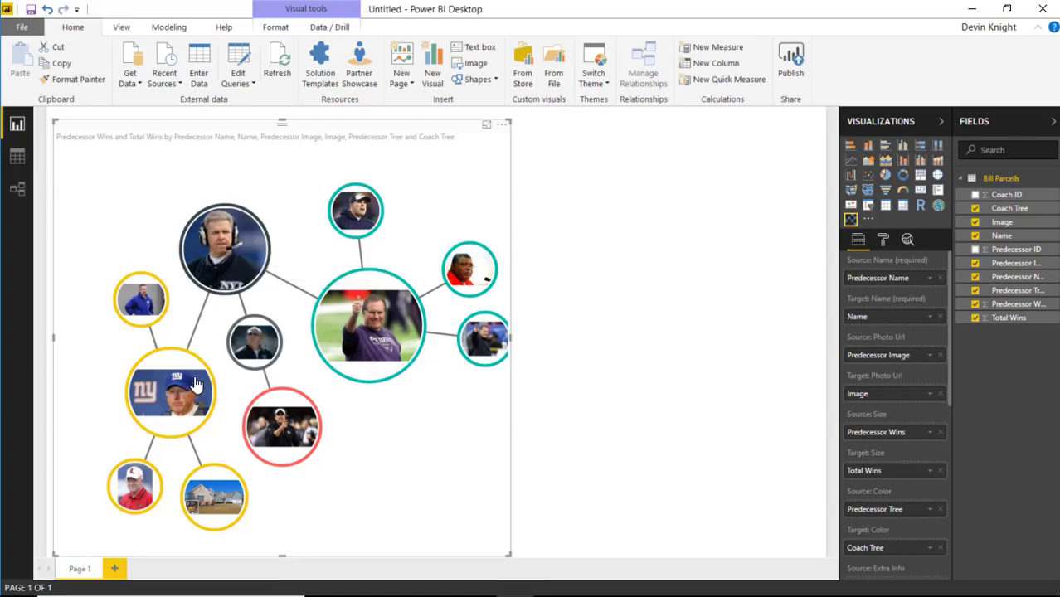
left_click_drag(281, 419, 285, 379)
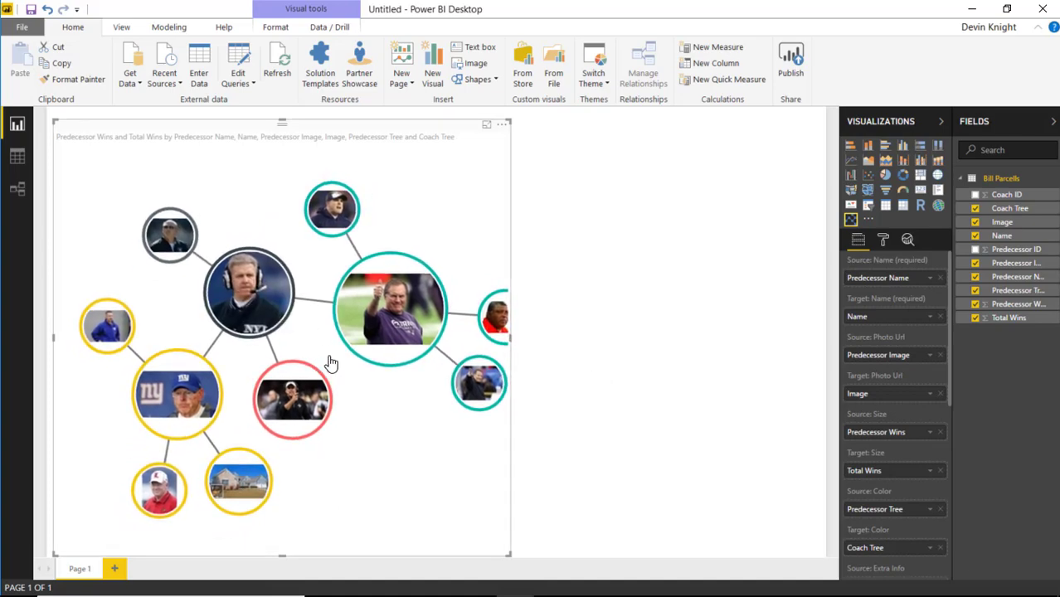
left_click(792, 387)
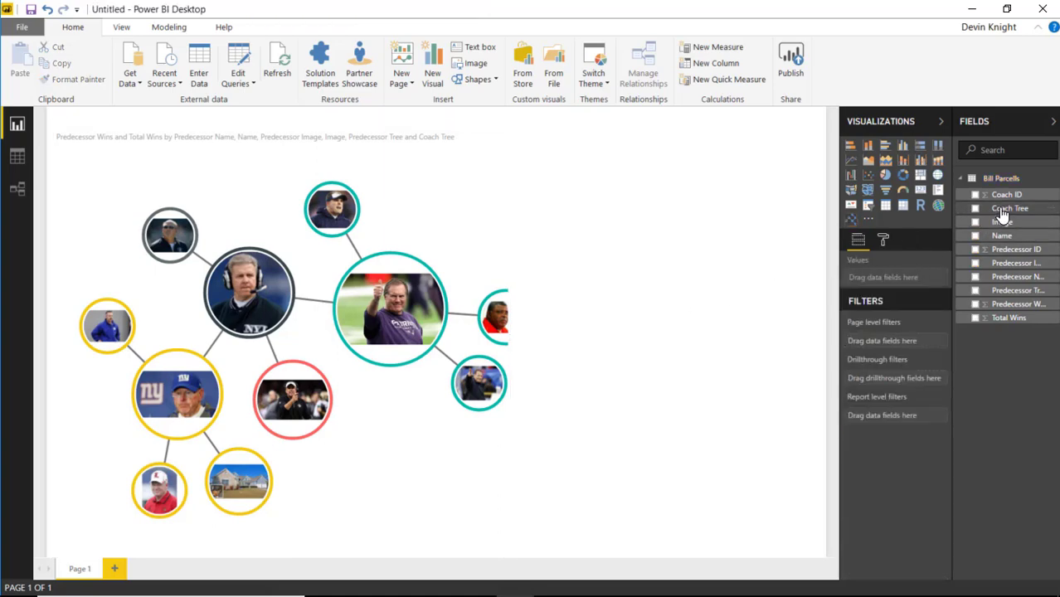
Add a Coach Tree slicer beside the network graph and set its item text size to 20.
left_click_drag(972, 210, 826, 239)
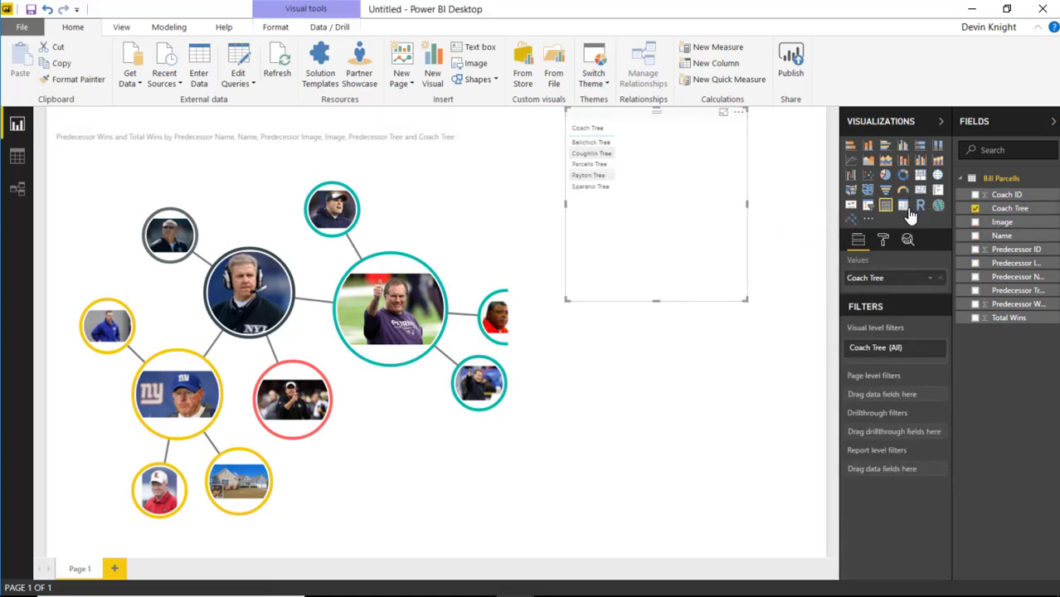
left_click(868, 206)
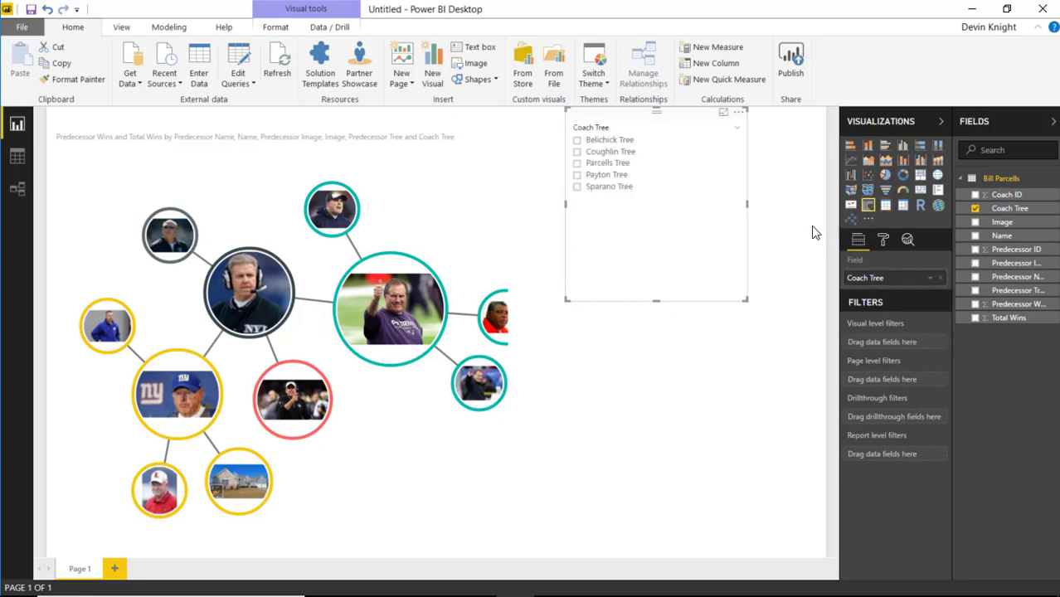
left_click(881, 242)
left_click(859, 333)
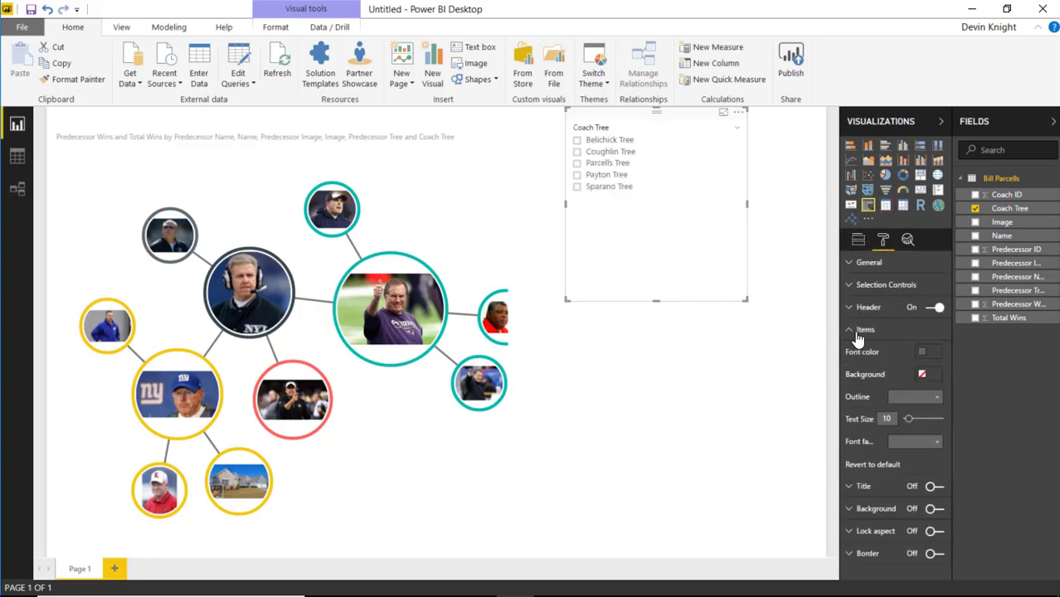
left_click_drag(910, 418, 919, 418)
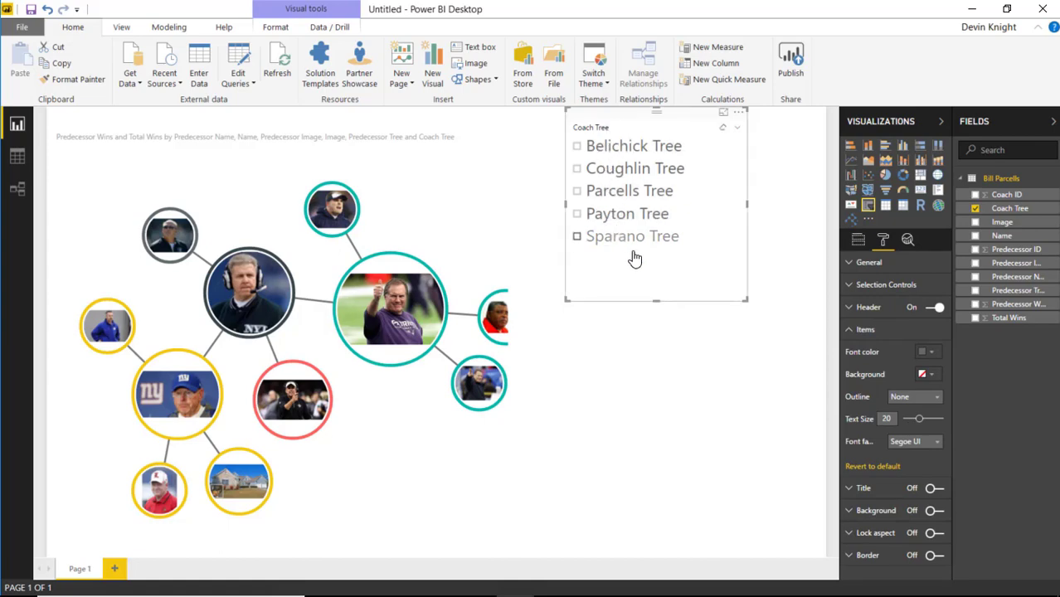
Filter the network graph by the Sparano, Belichick, Coughlin and Payton trees in turn, checking node details, and clear the filter.
left_click(578, 239)
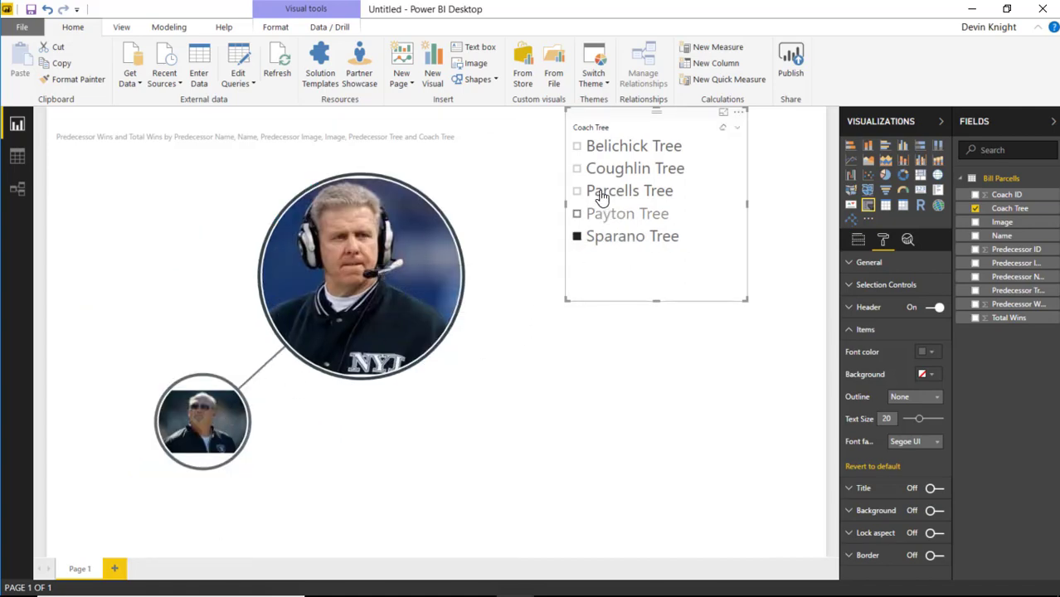
left_click(577, 147)
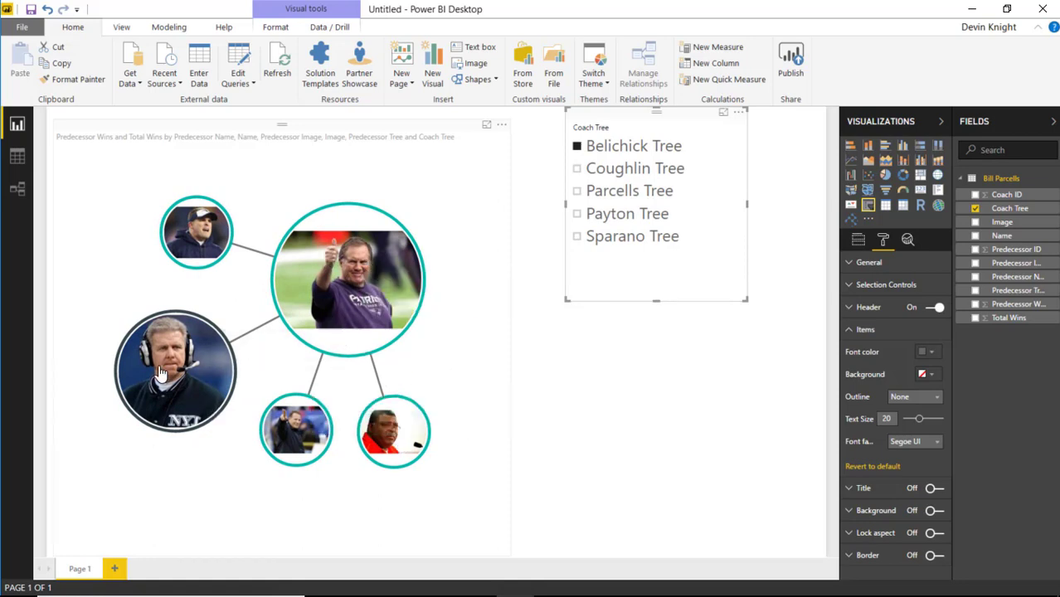
mouse_move(164, 362)
left_click(577, 170)
mouse_move(241, 401)
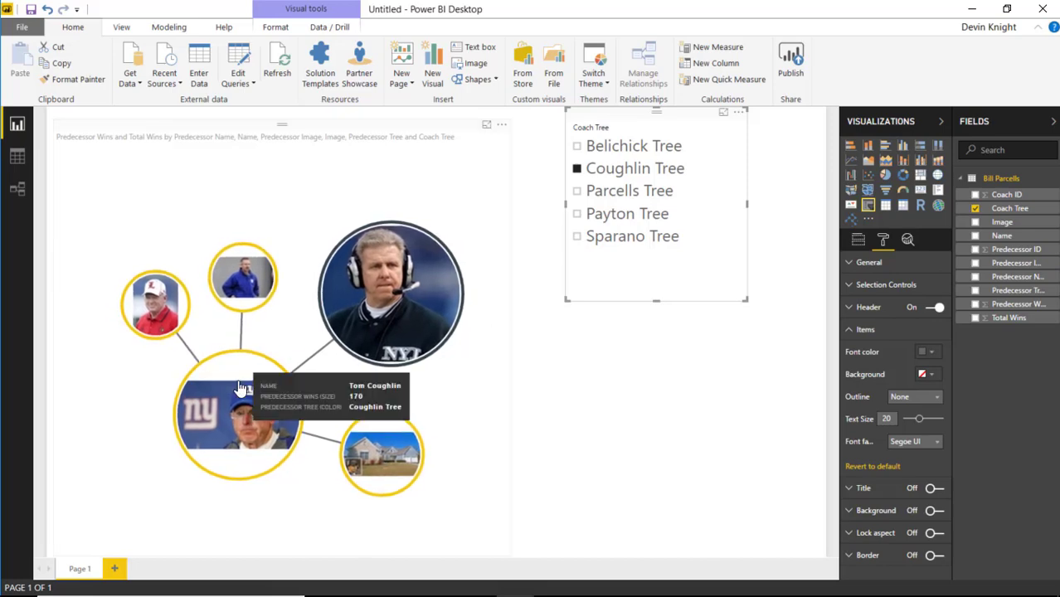
mouse_move(403, 286)
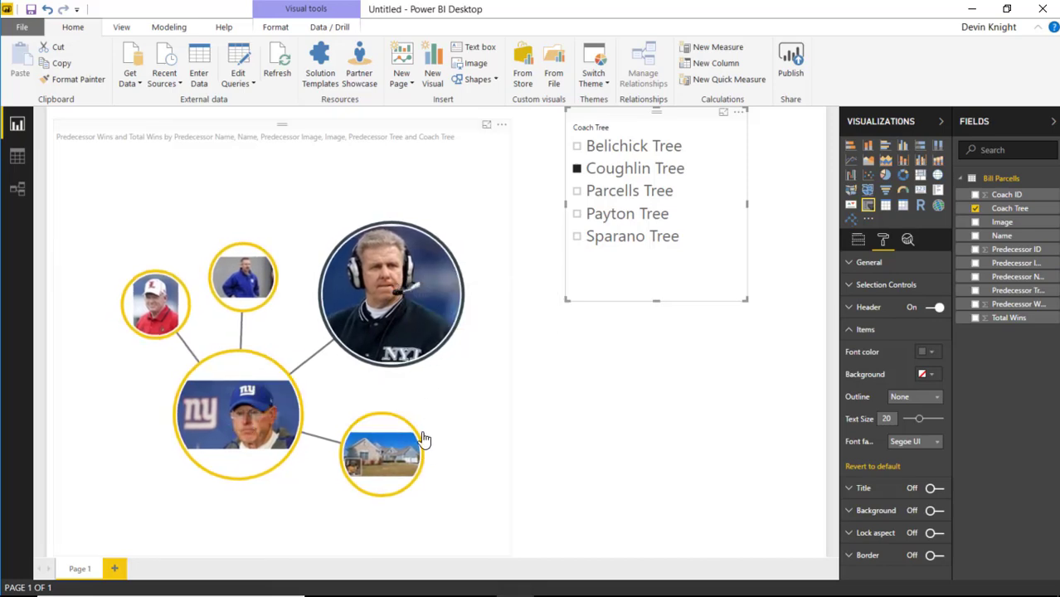
mouse_move(370, 443)
left_click(578, 238)
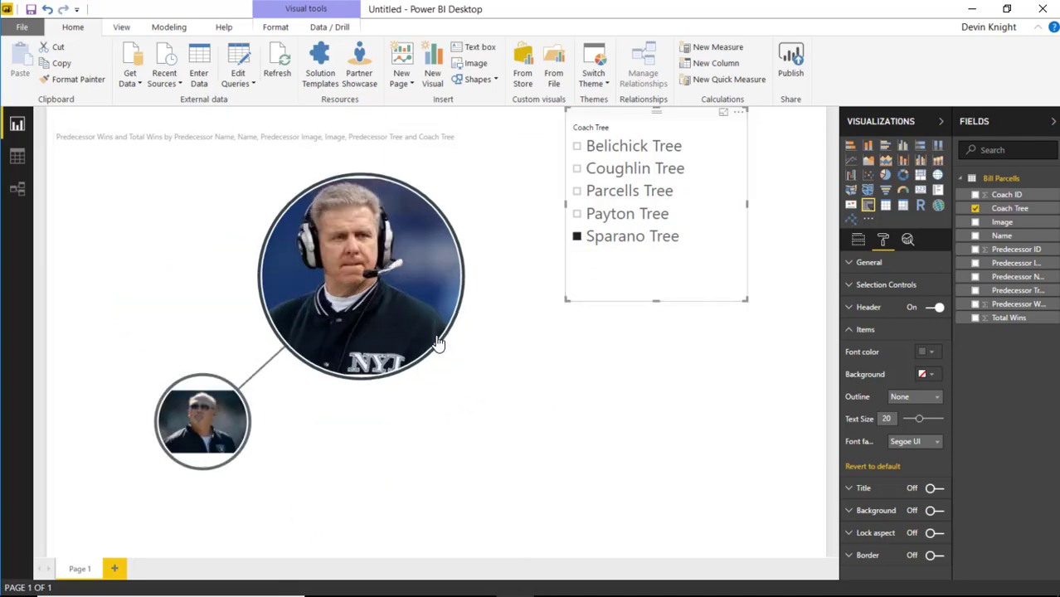
left_click(577, 215)
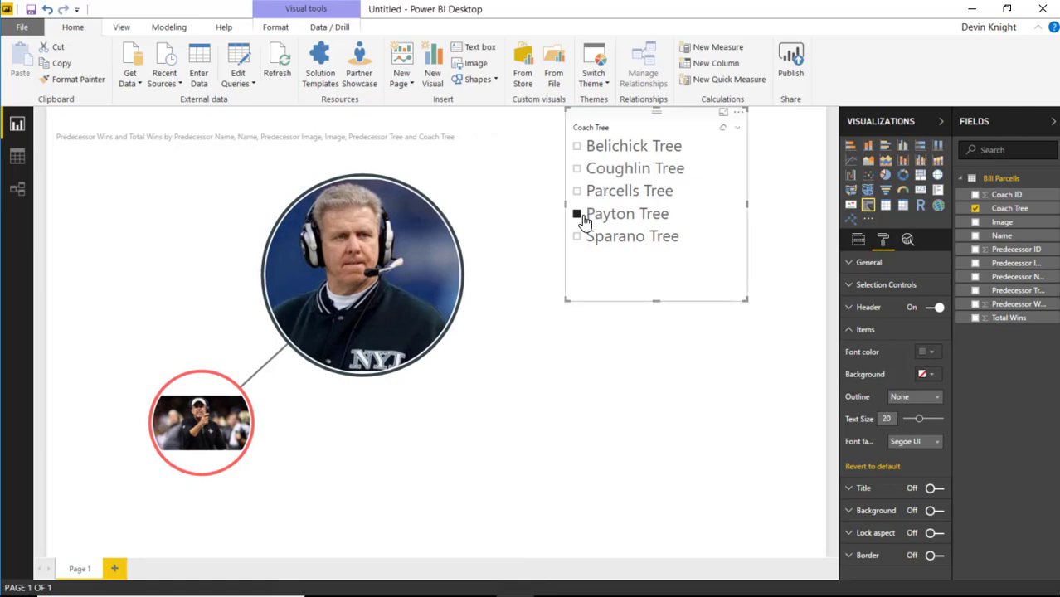
left_click(578, 216)
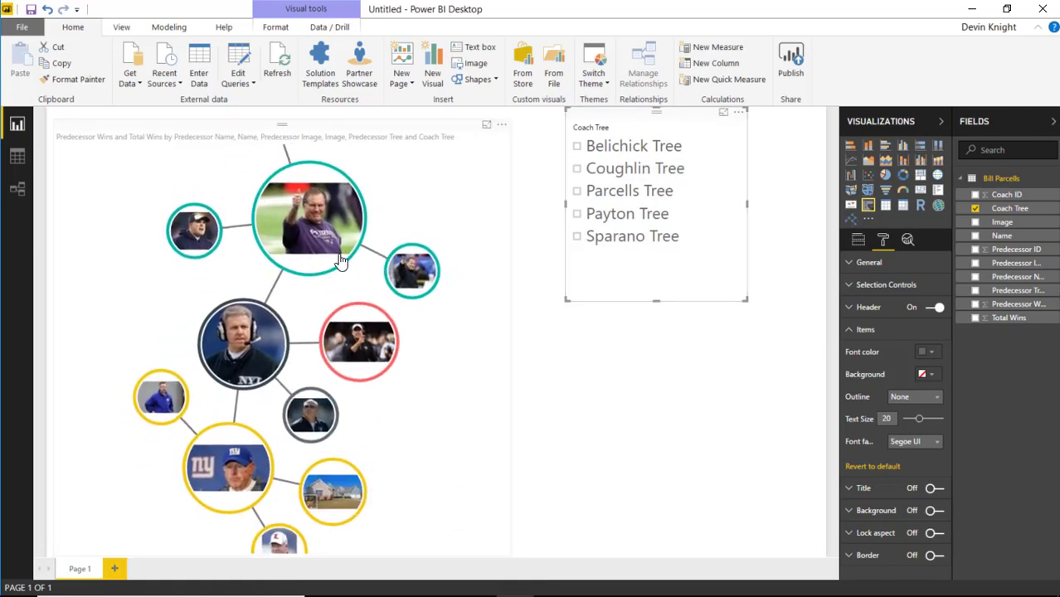
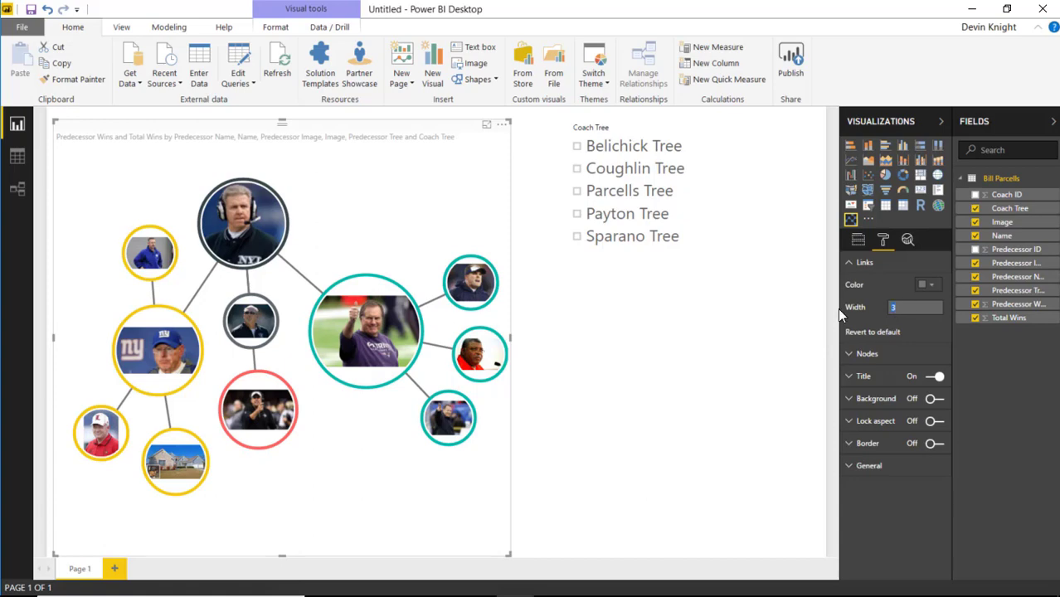
Set the network graph's link width to 5 and link color to black, and spread out the nodes.
type("5")
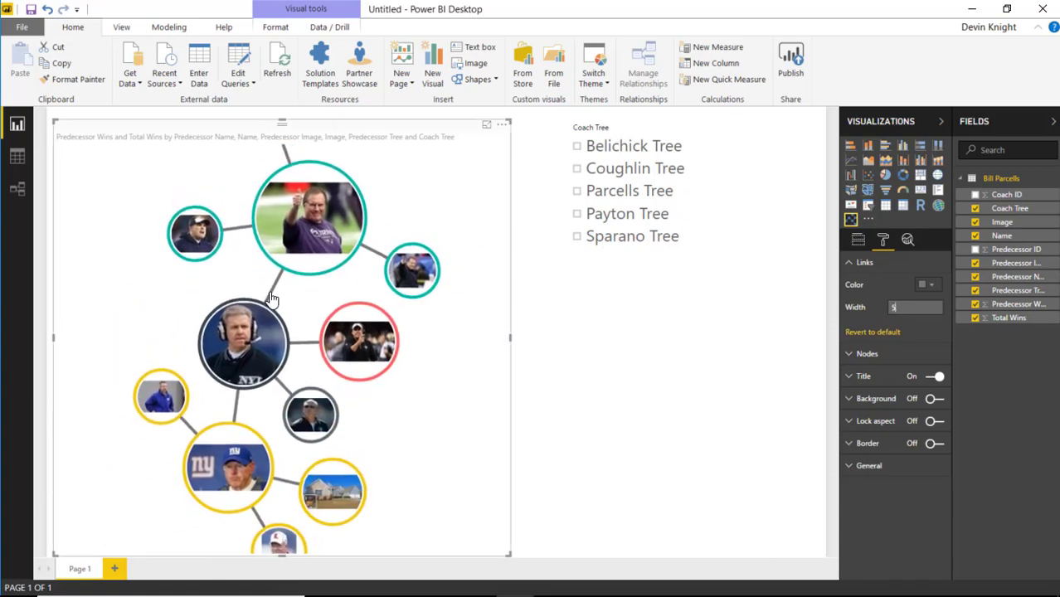
left_click_drag(344, 267, 369, 358)
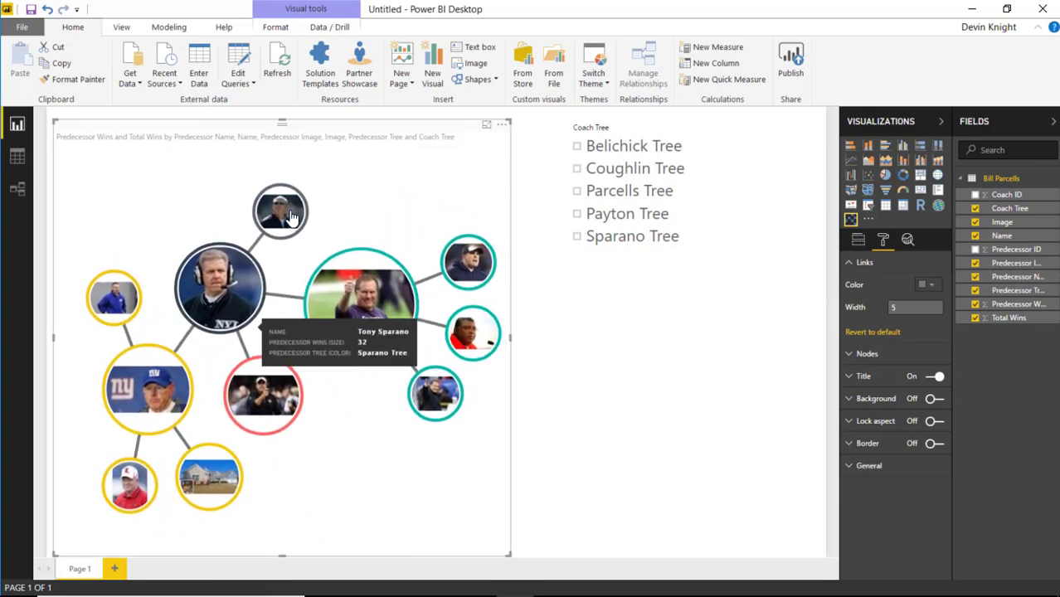
left_click(927, 285)
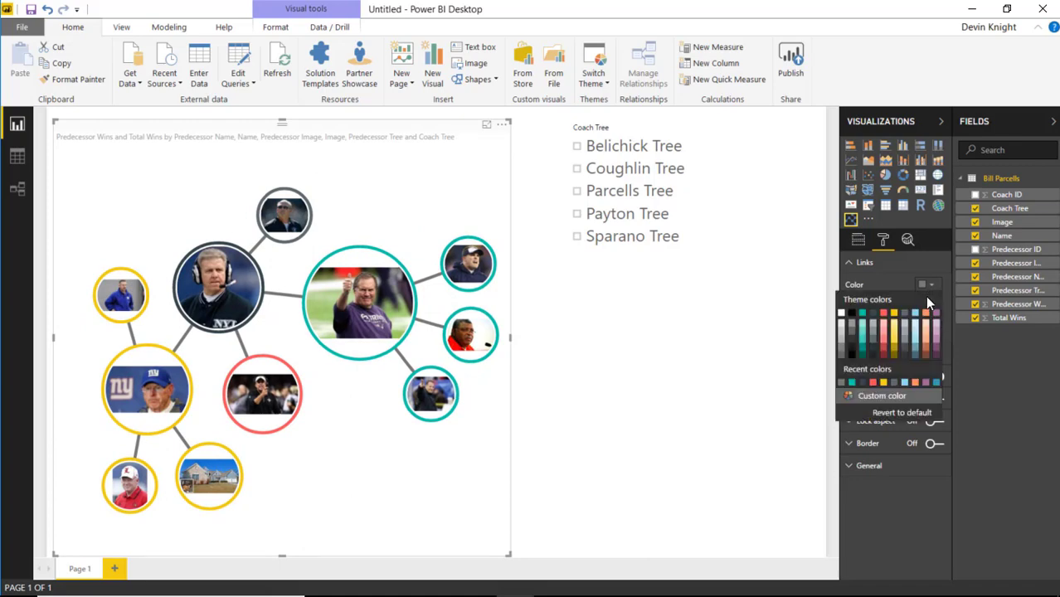
left_click(852, 313)
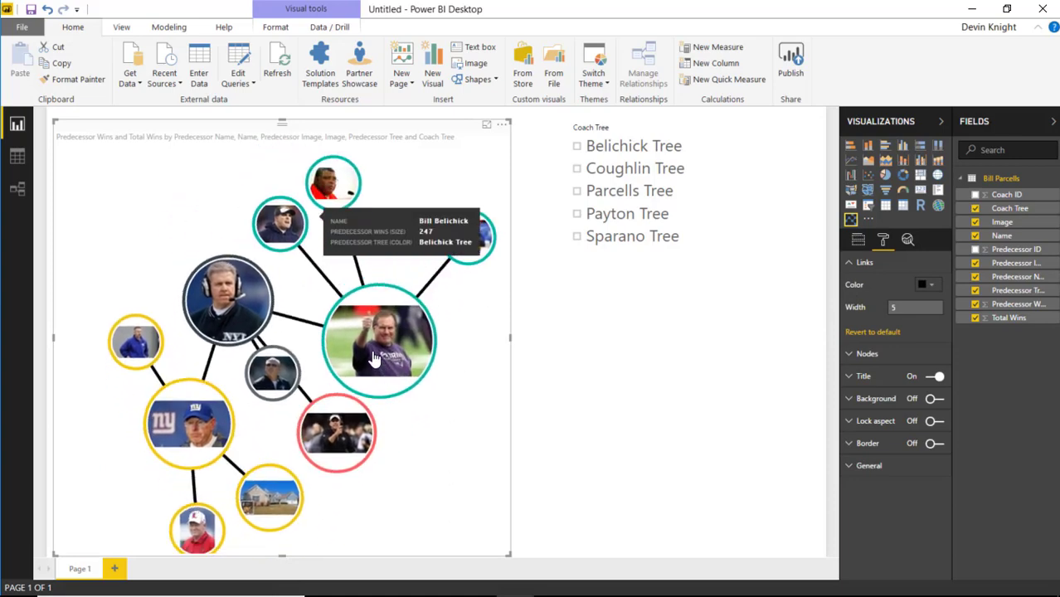
left_click_drag(264, 355, 136, 174)
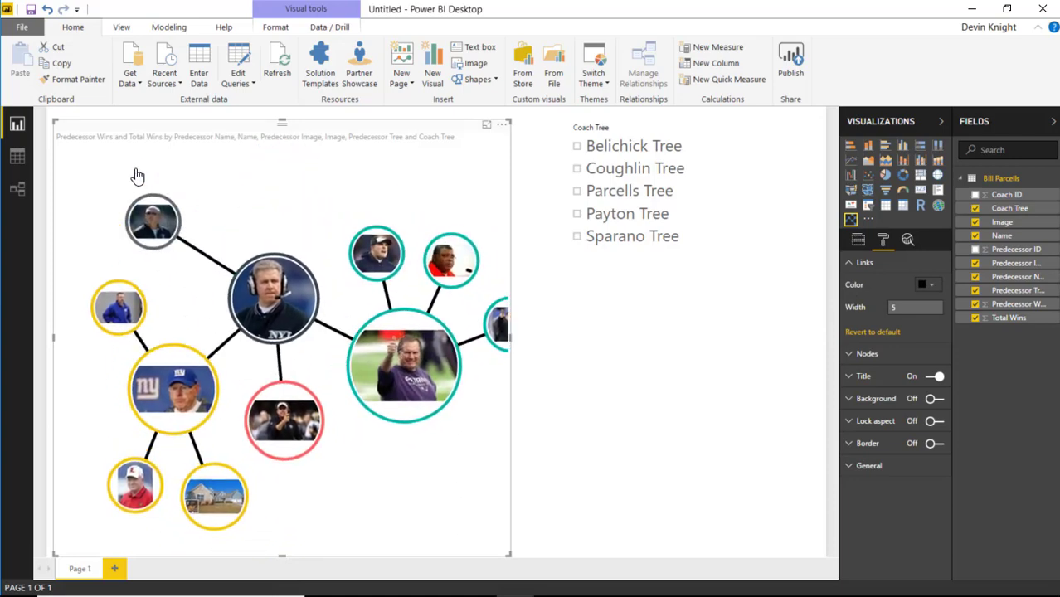
Set the network graph's node border width to 8.
left_click(849, 264)
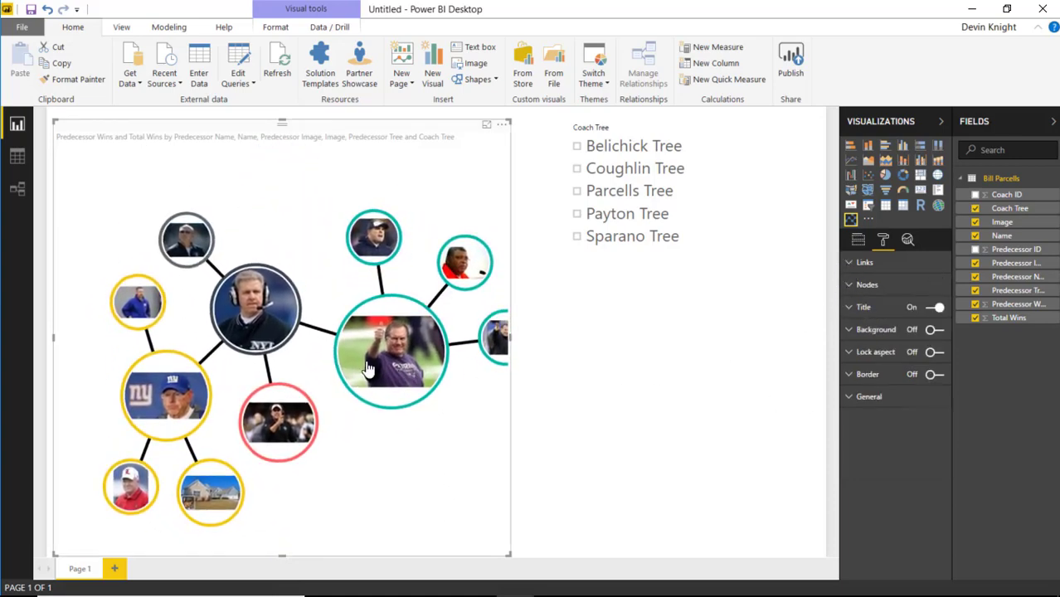
left_click(854, 285)
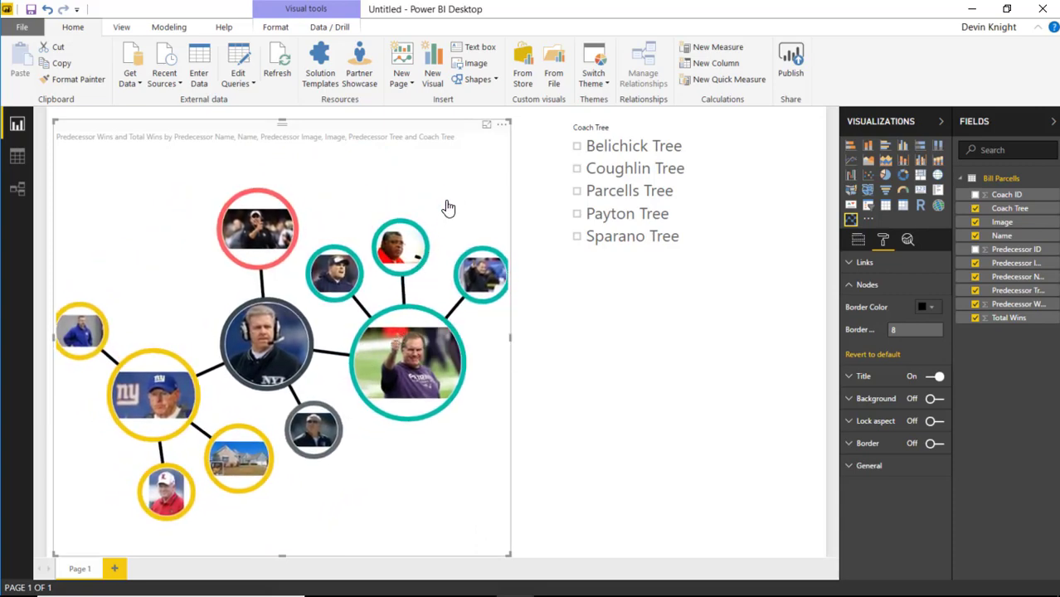
View the network graph in focus mode, return to the report page, and reposition the gray-outlined node.
left_click(487, 126)
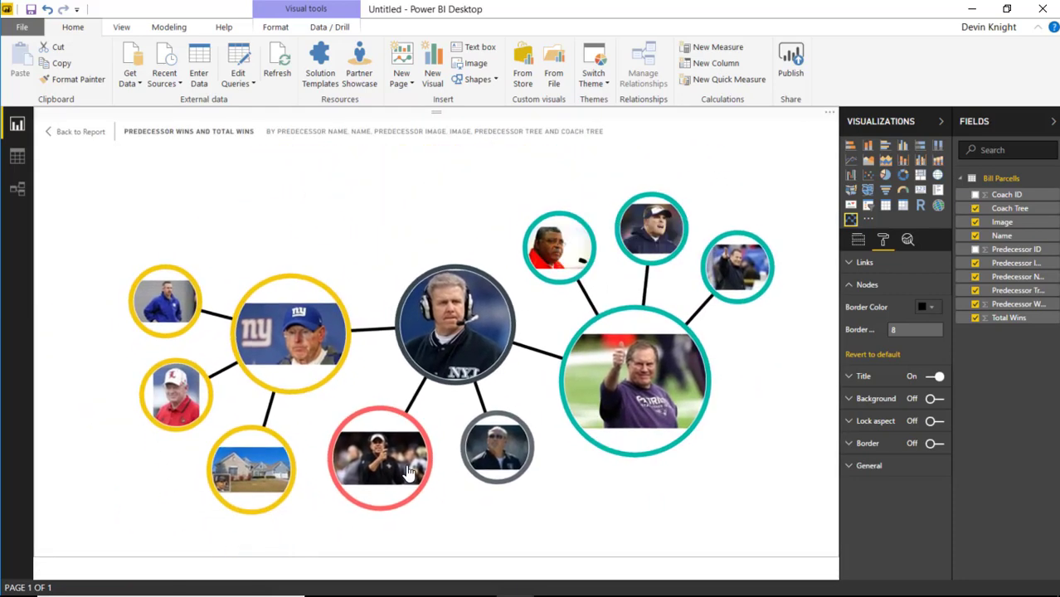
left_click(65, 132)
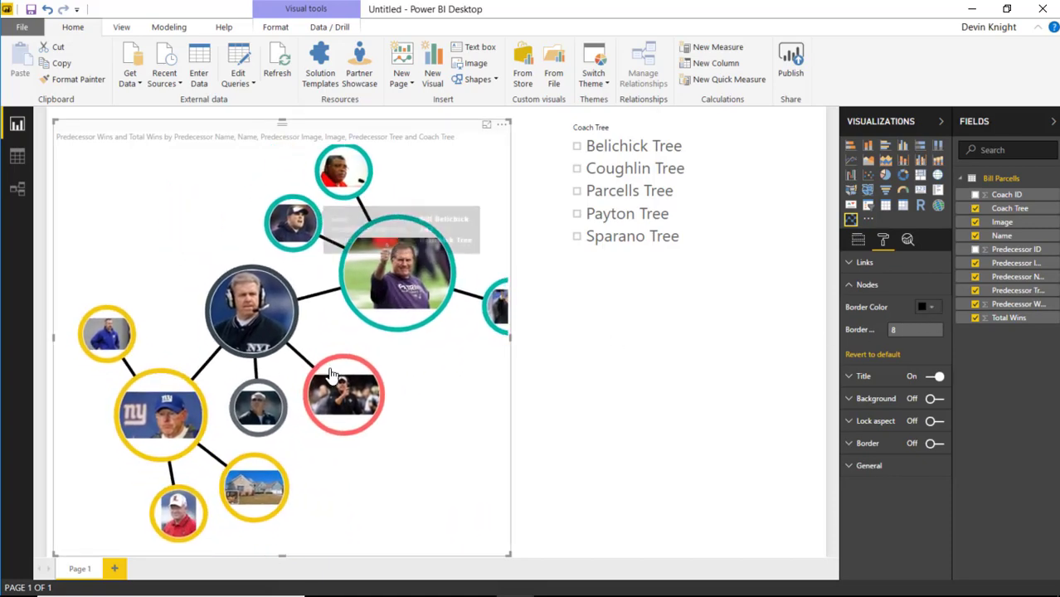
left_click_drag(176, 325, 170, 230)
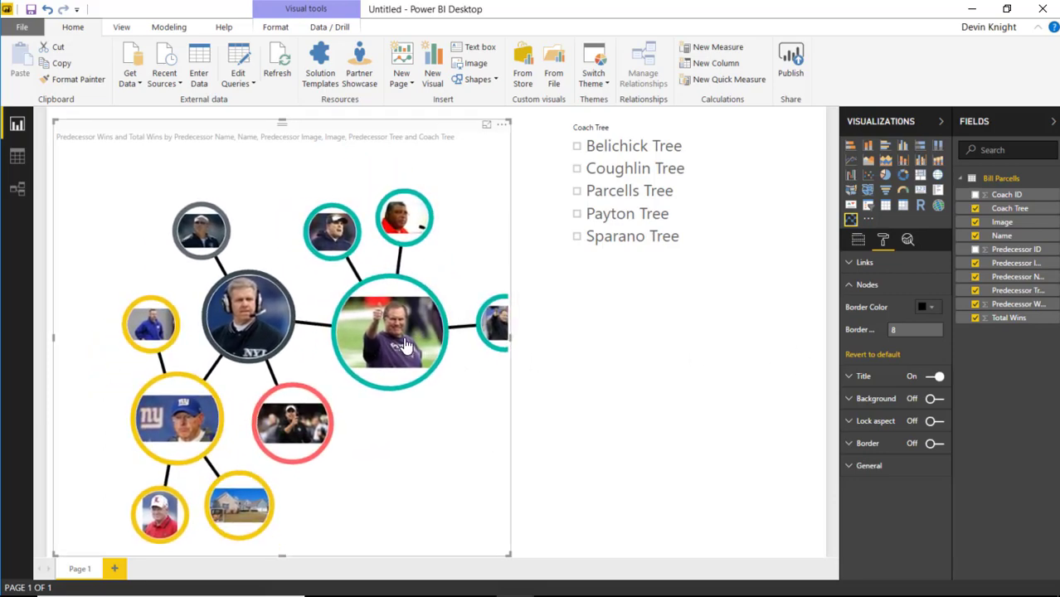
Examine the graph's field assignments down to the source and target extra info, and compare them with the details on the nodes.
mouse_move(405, 344)
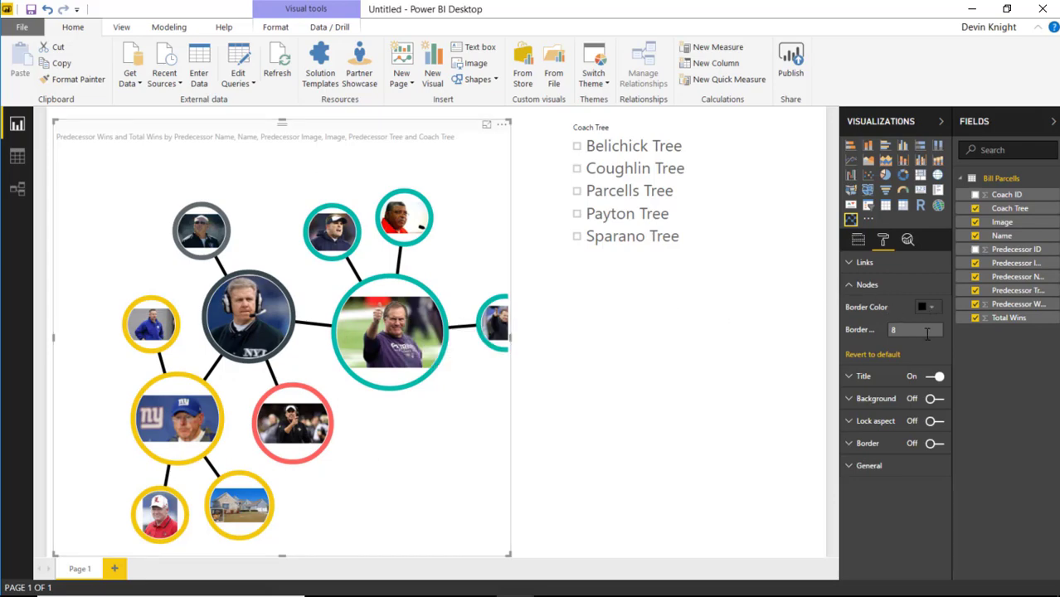
left_click(859, 239)
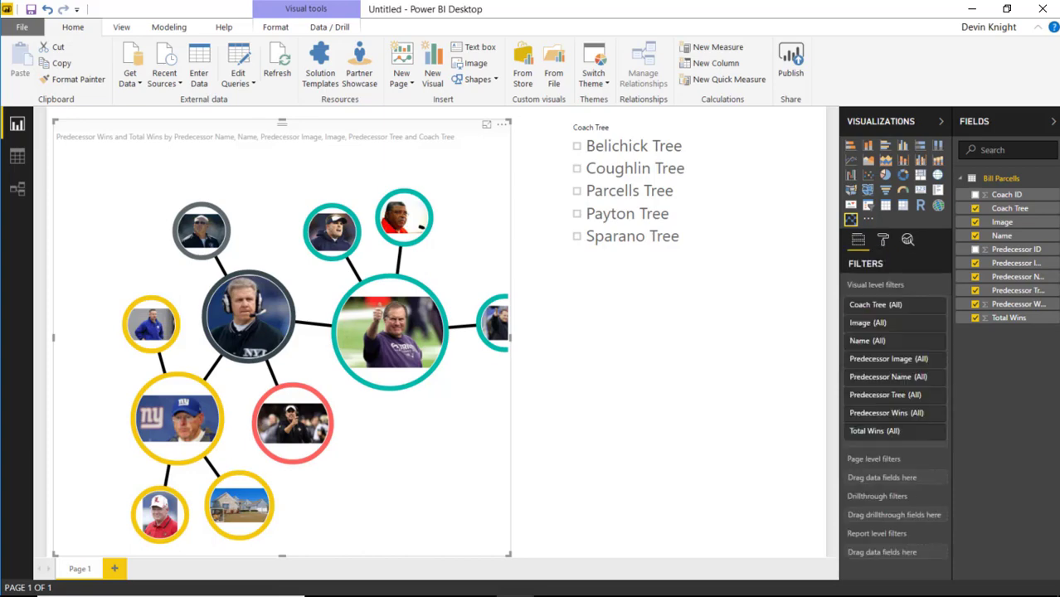
left_click_drag(947, 323, 953, 417)
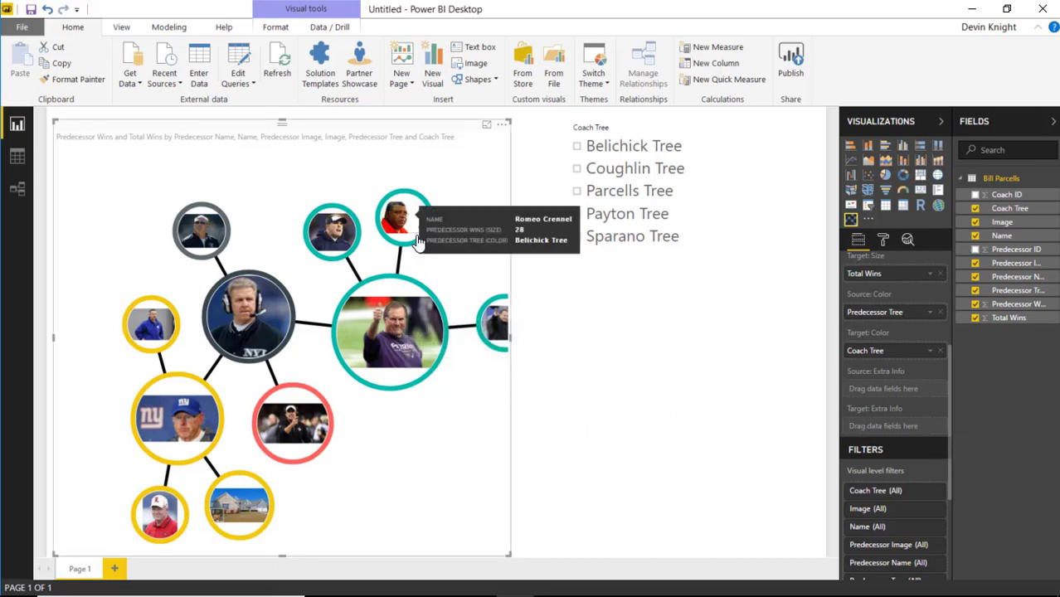
mouse_move(336, 253)
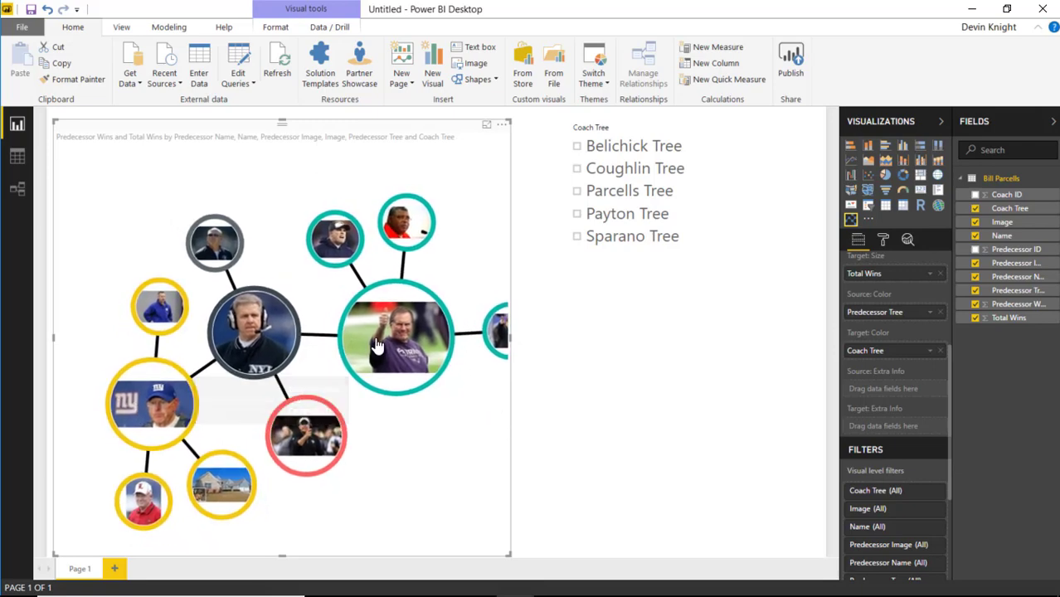
left_click_drag(392, 342, 342, 264)
Preview the Payton, Sparano and Coughlin trees with the Coach Tree slicer, clear the selection, and inspect the Bill Belichick node.
left_click(577, 214)
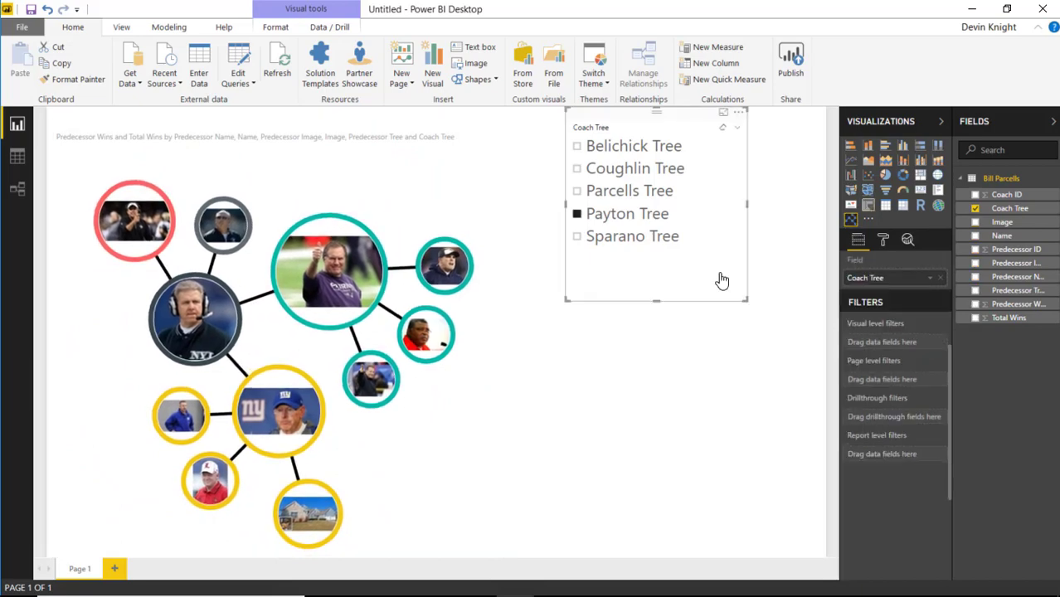
left_click(576, 237)
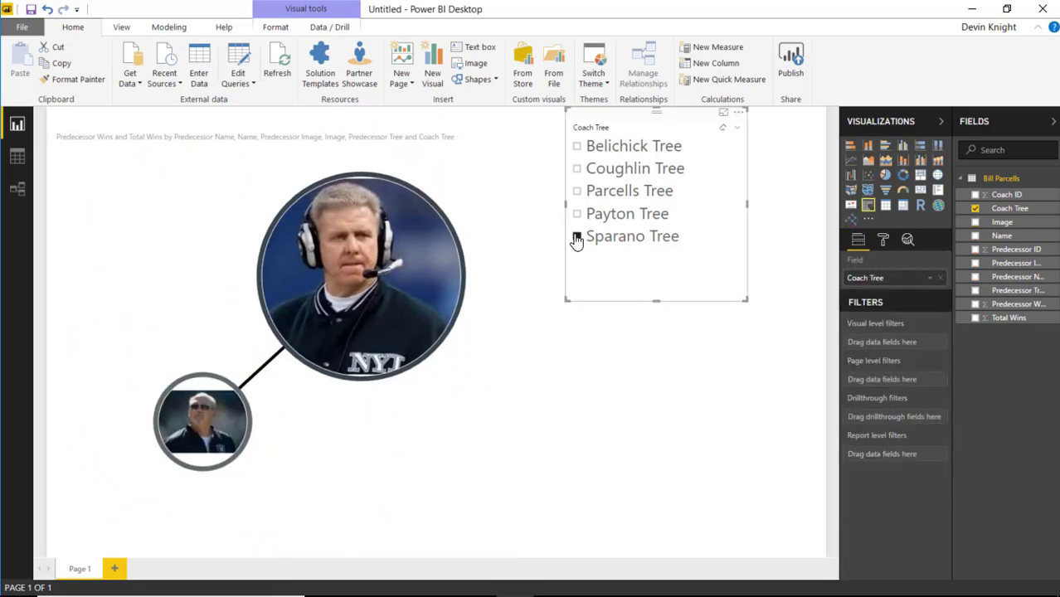
left_click(577, 169)
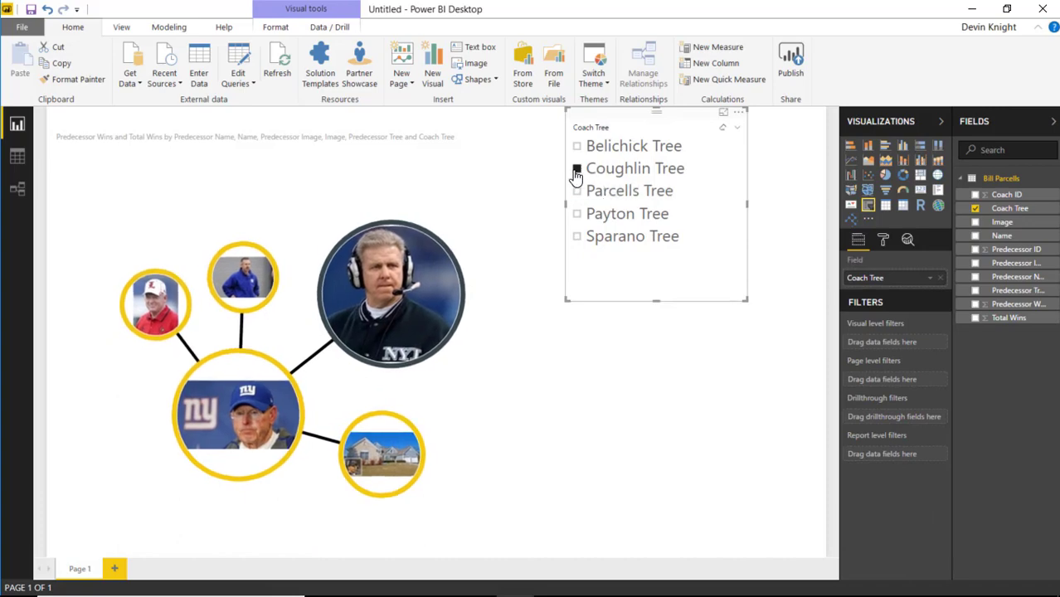
left_click(723, 127)
mouse_move(355, 284)
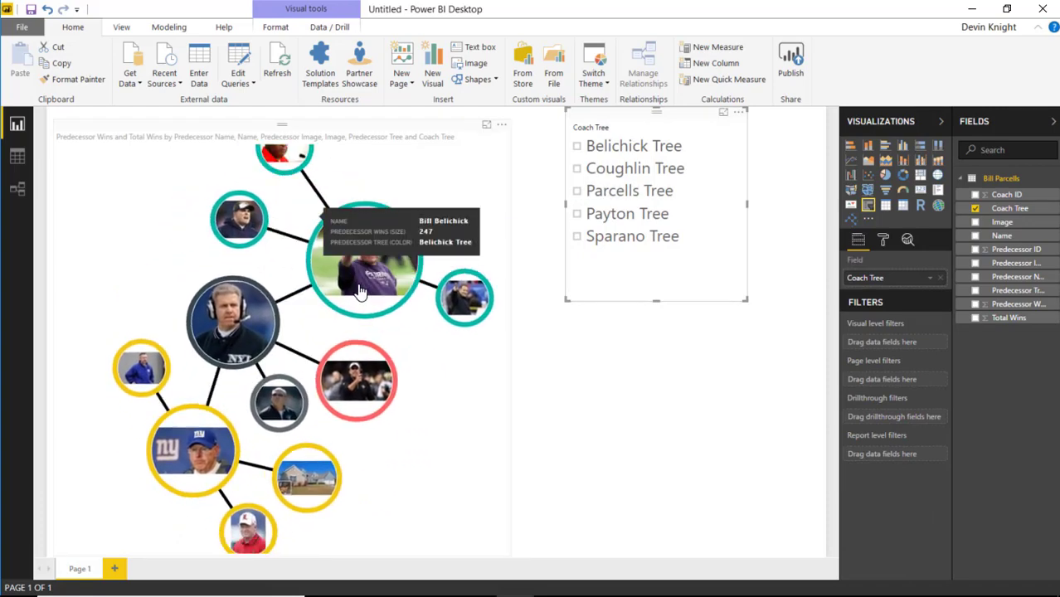